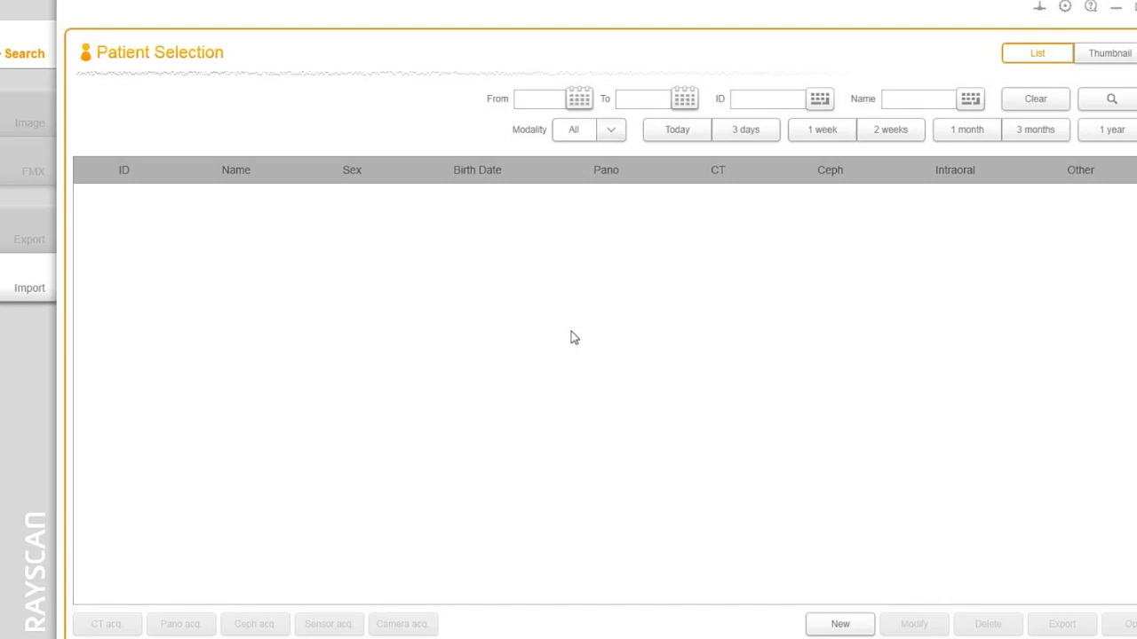
Try the From/To dates, ID and Name search fields, then apply the Today filter.
{"action": "left_click", "coordinate": [579, 99]}
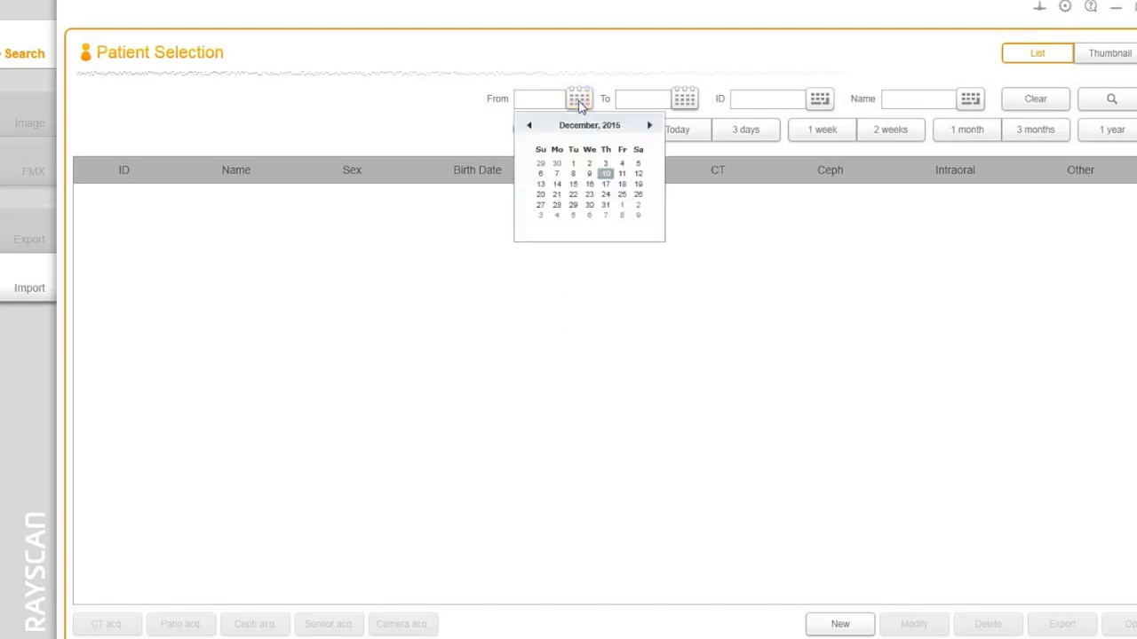
{"action": "left_click", "coordinate": [682, 100]}
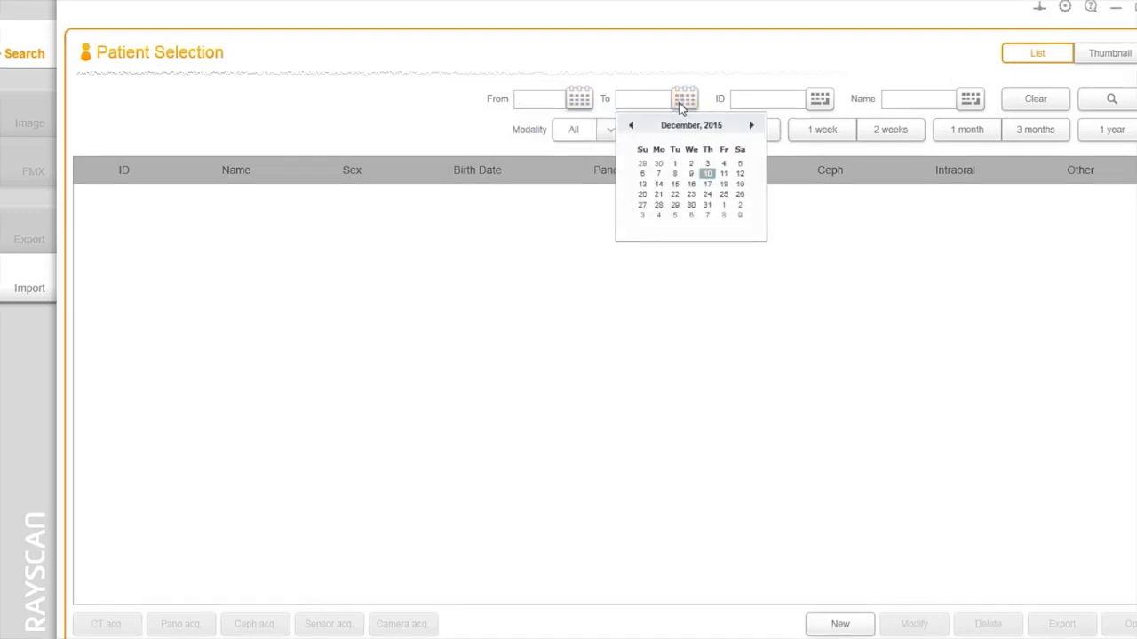
{"action": "left_click", "coordinate": [818, 101]}
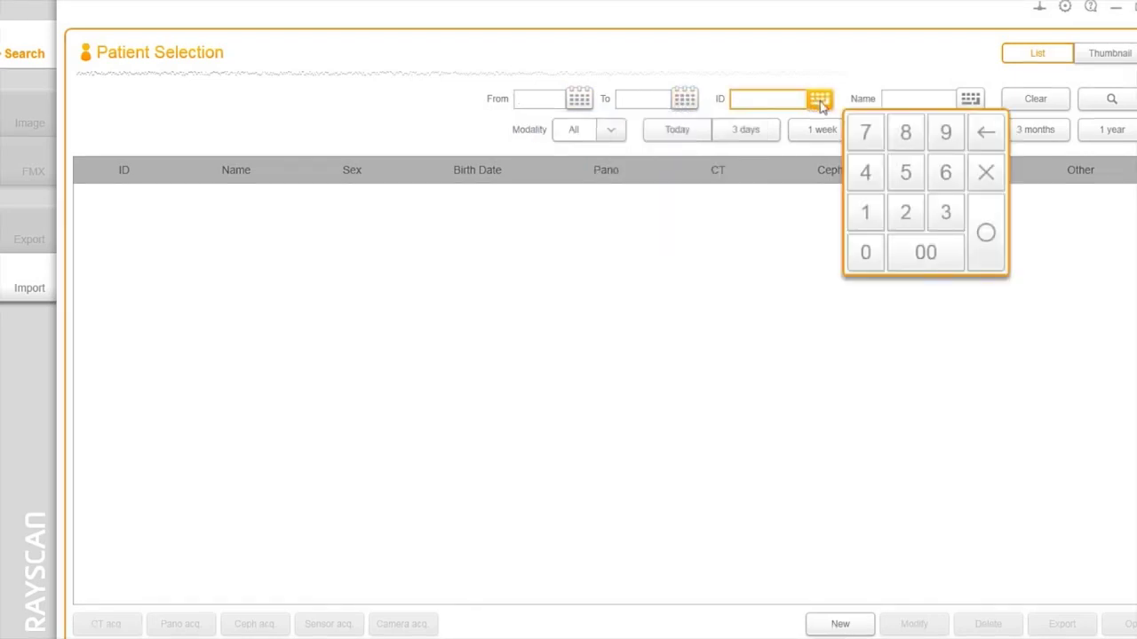
{"action": "left_click", "coordinate": [892, 101]}
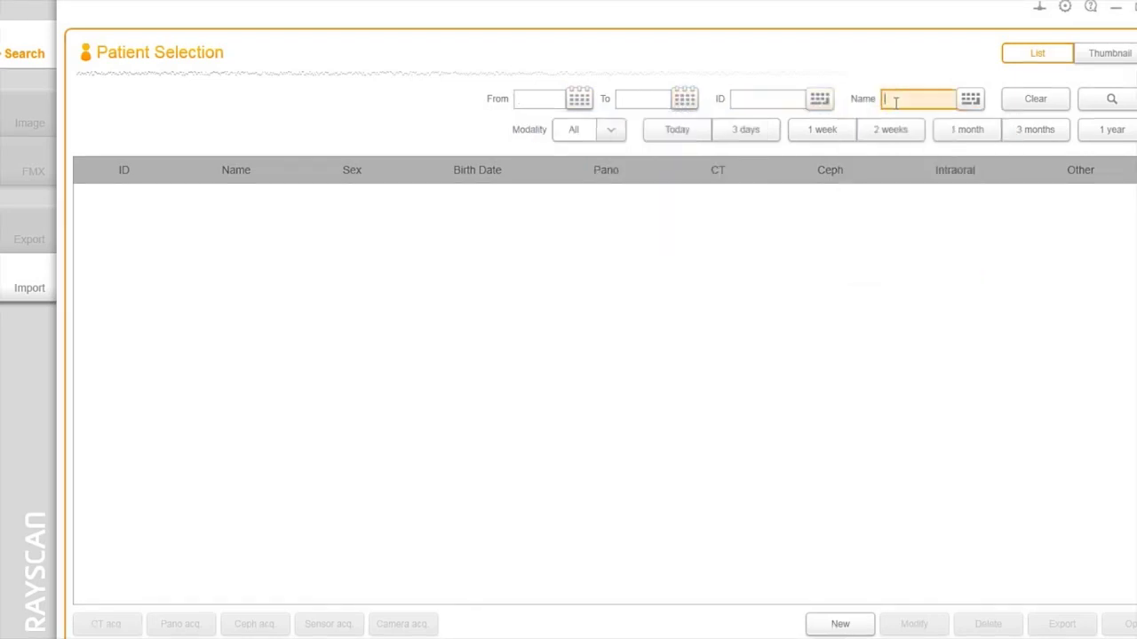
{"action": "left_click", "coordinate": [687, 130]}
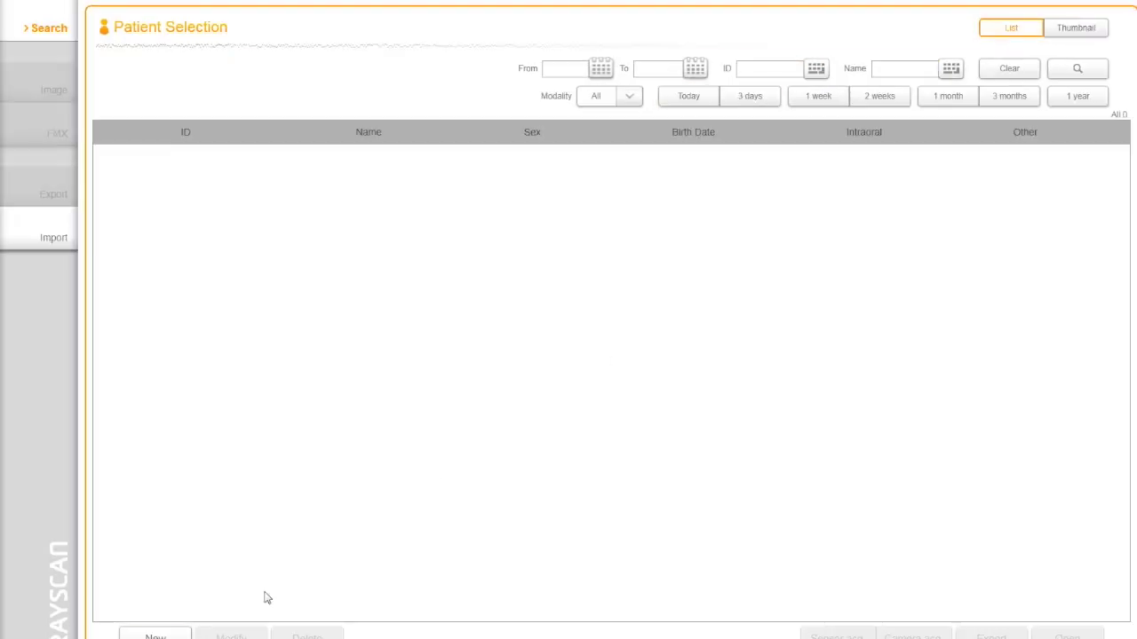
Start a new patient with an auto-generated ID and enter the patient's full name.
{"action": "left_click", "coordinate": [155, 636]}
{"action": "left_click", "coordinate": [724, 285]}
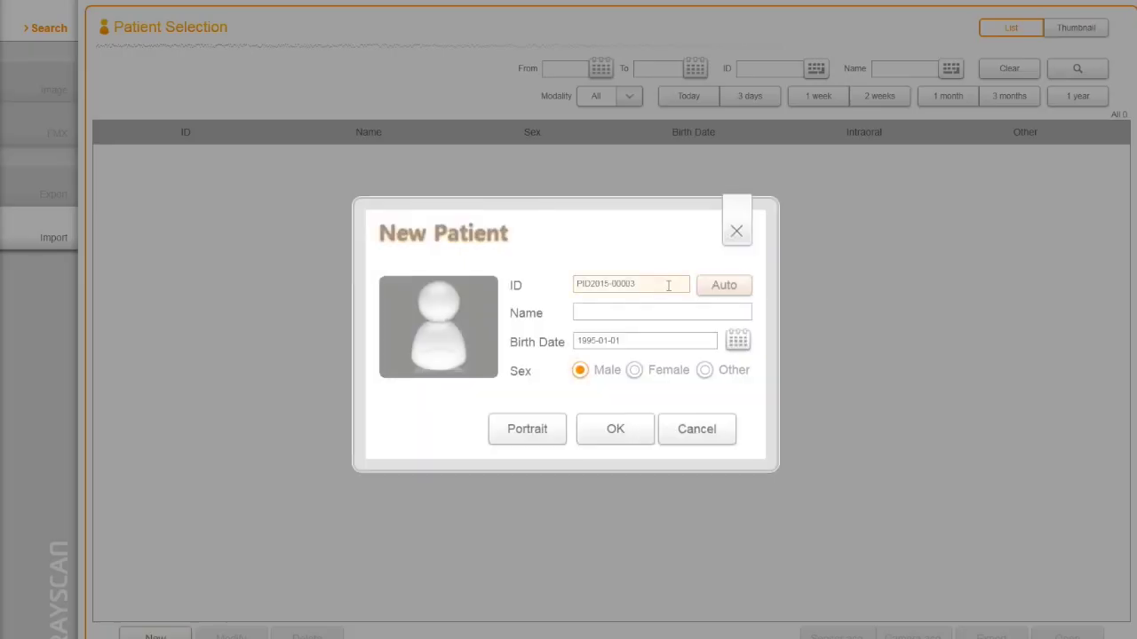
{"action": "left_click", "coordinate": [650, 312]}
{"action": "type", "text": "John Doe"}
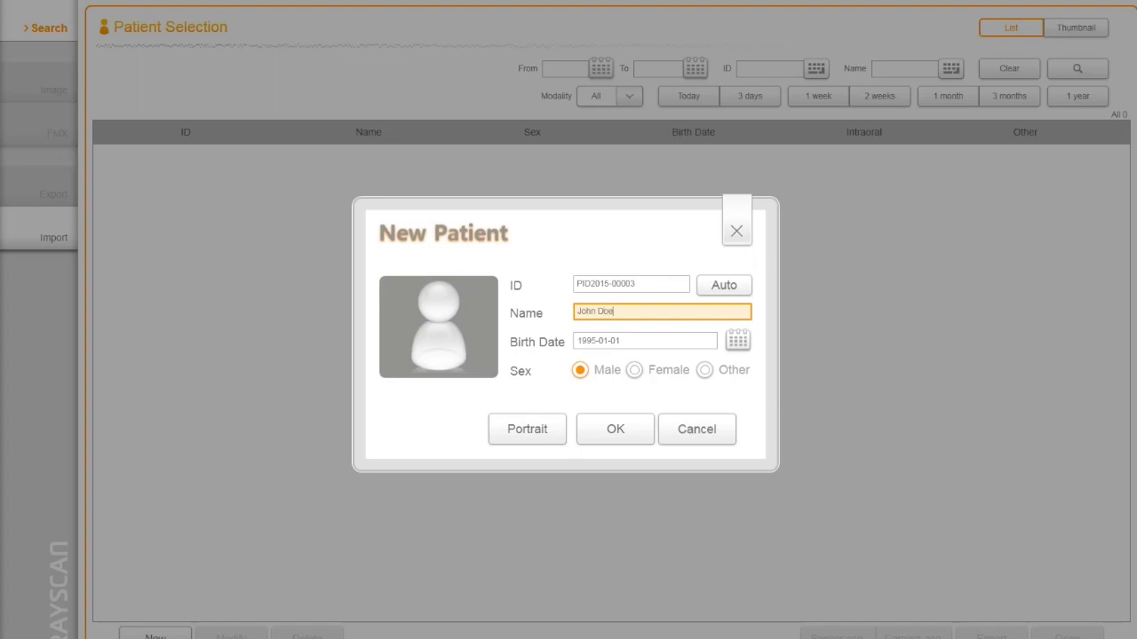
Use the Ray logo as the portrait and save the new patient to the list.
{"action": "left_click", "coordinate": [541, 428]}
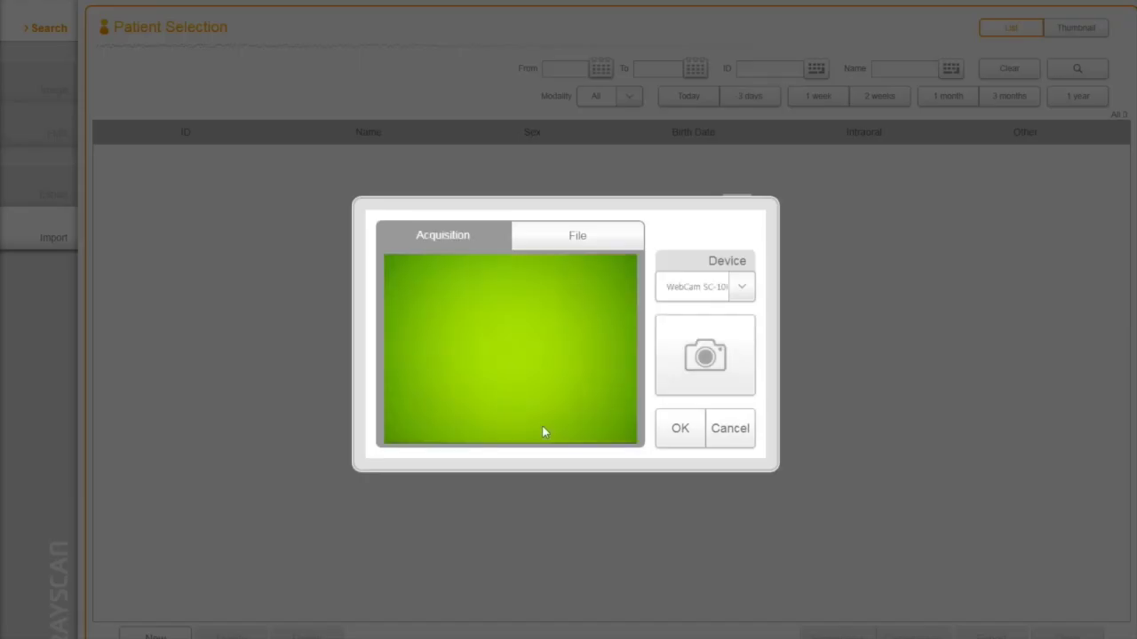
{"action": "left_click", "coordinate": [741, 292]}
{"action": "left_click", "coordinate": [741, 291]}
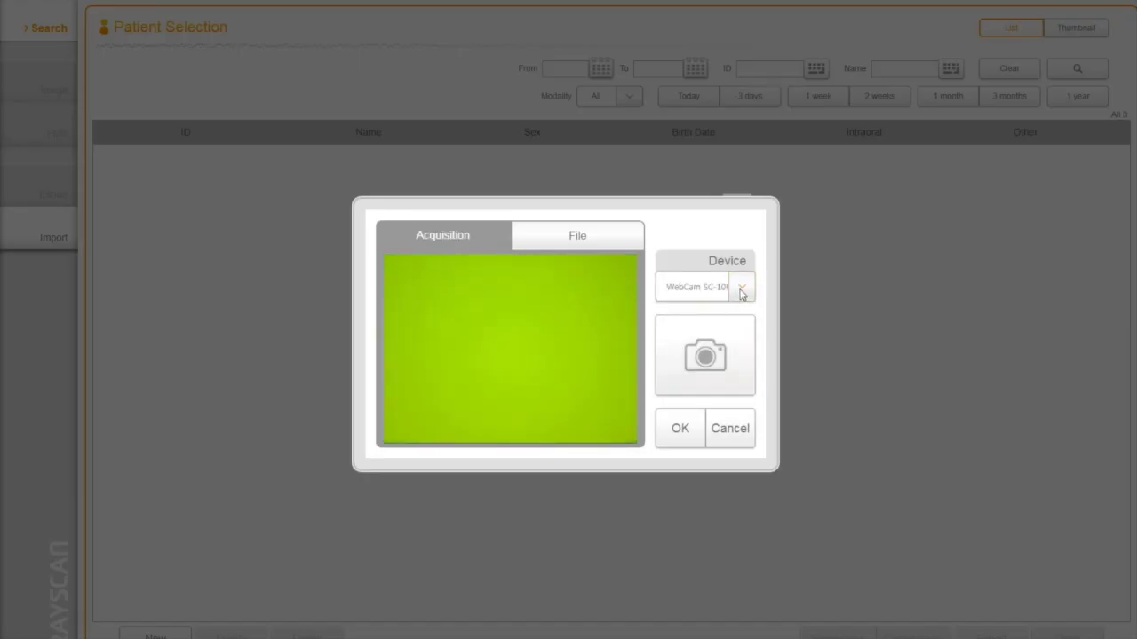
{"action": "left_click", "coordinate": [599, 242]}
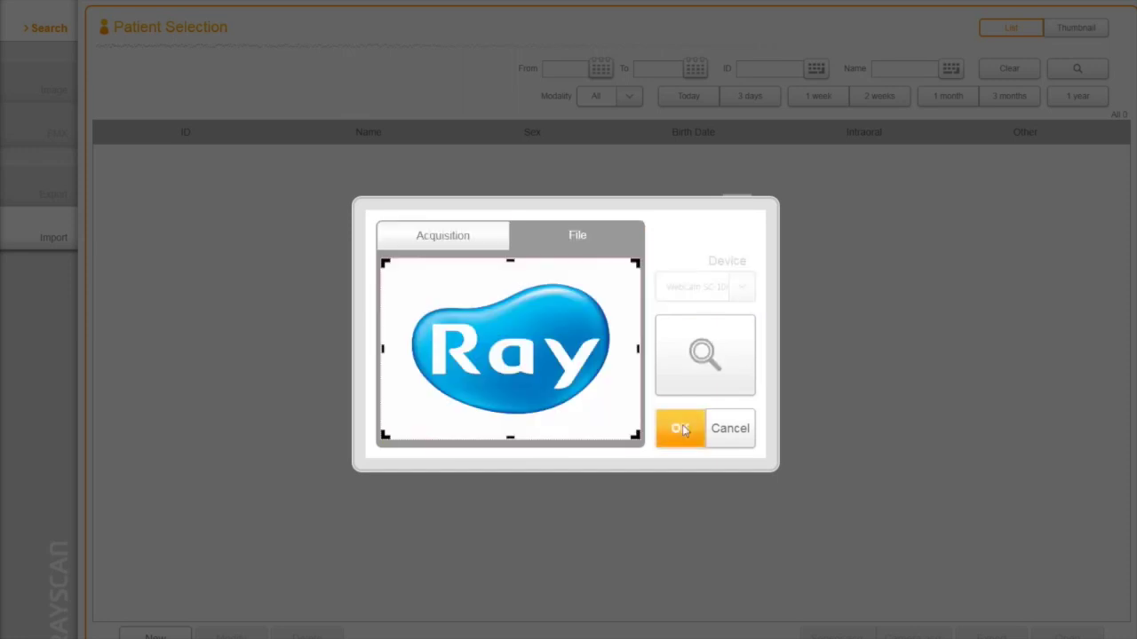
{"action": "left_click", "coordinate": [681, 430]}
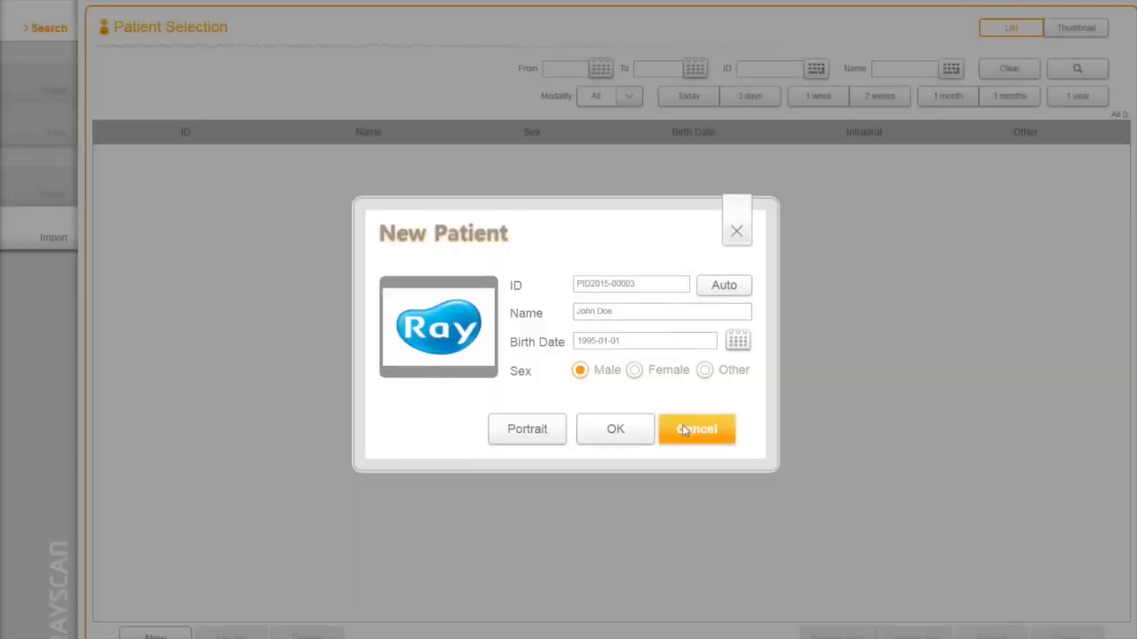
{"action": "left_click", "coordinate": [635, 431]}
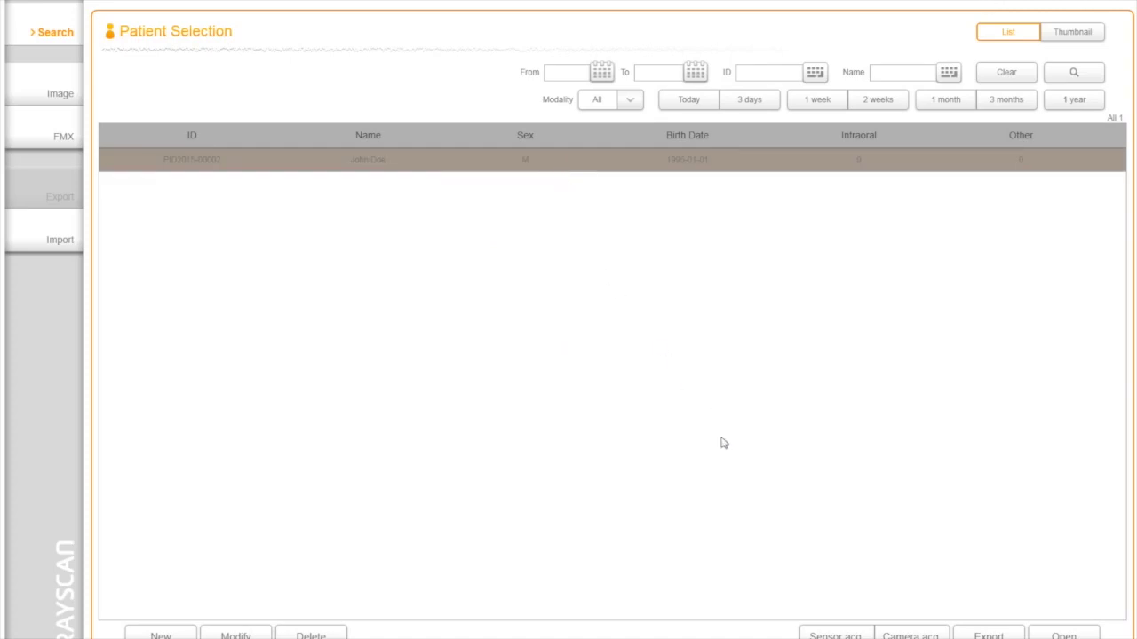
{"action": "left_click", "coordinate": [829, 636]}
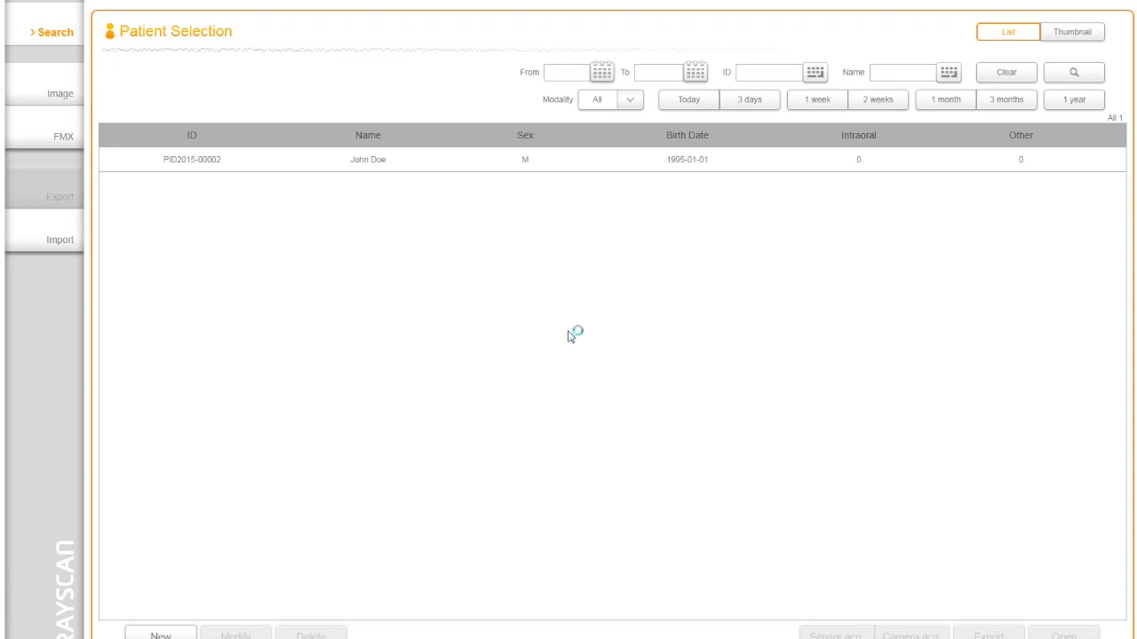
Open the Configuration screen with the gear icon at the top.
{"action": "left_click", "coordinate": [1033, 0]}
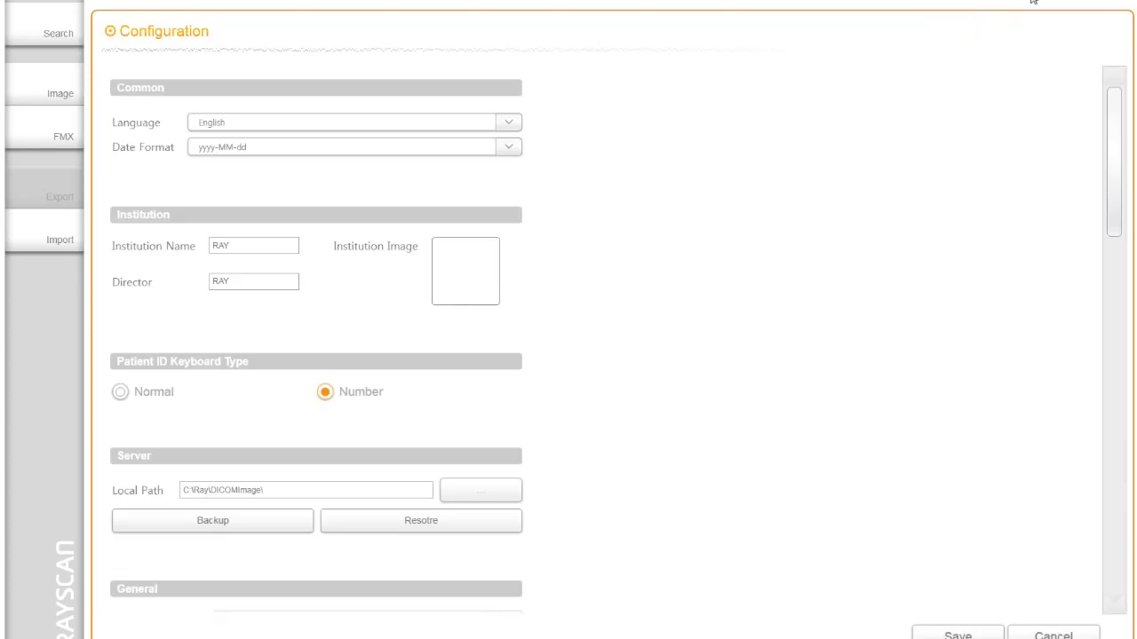
Enable Use Favorite Toolbar and add the ruler, protractor, curve and triangle tools.
{"action": "scroll", "coordinate": [546, 330], "scroll_direction": "down", "scroll_amount": 15}
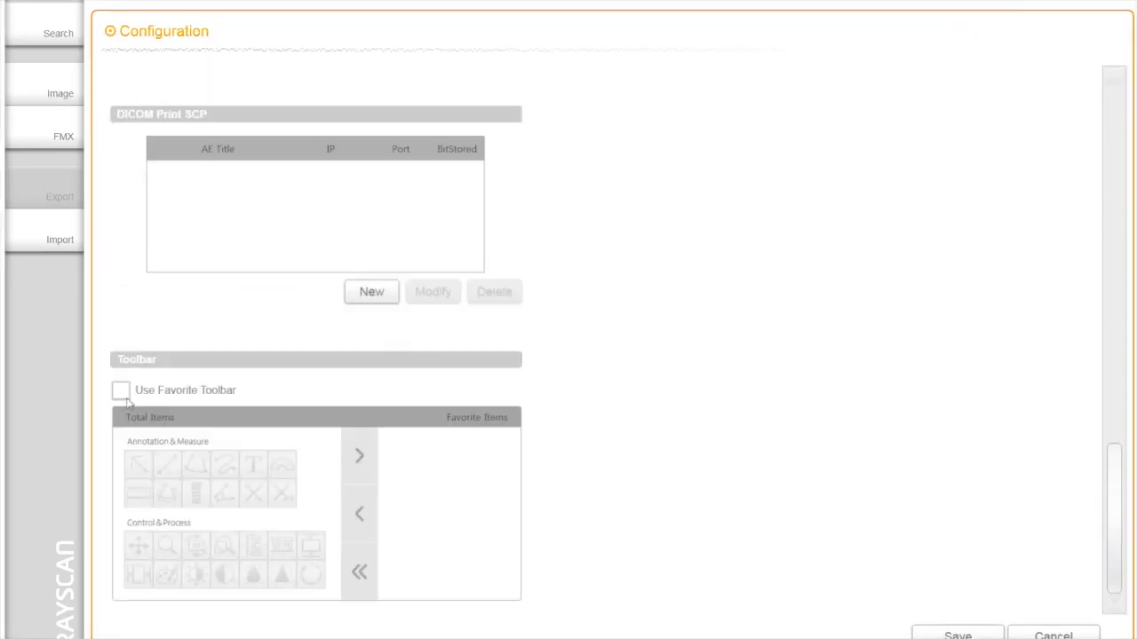
{"action": "left_click", "coordinate": [122, 396]}
{"action": "left_click", "coordinate": [139, 494]}
{"action": "left_click", "coordinate": [360, 458]}
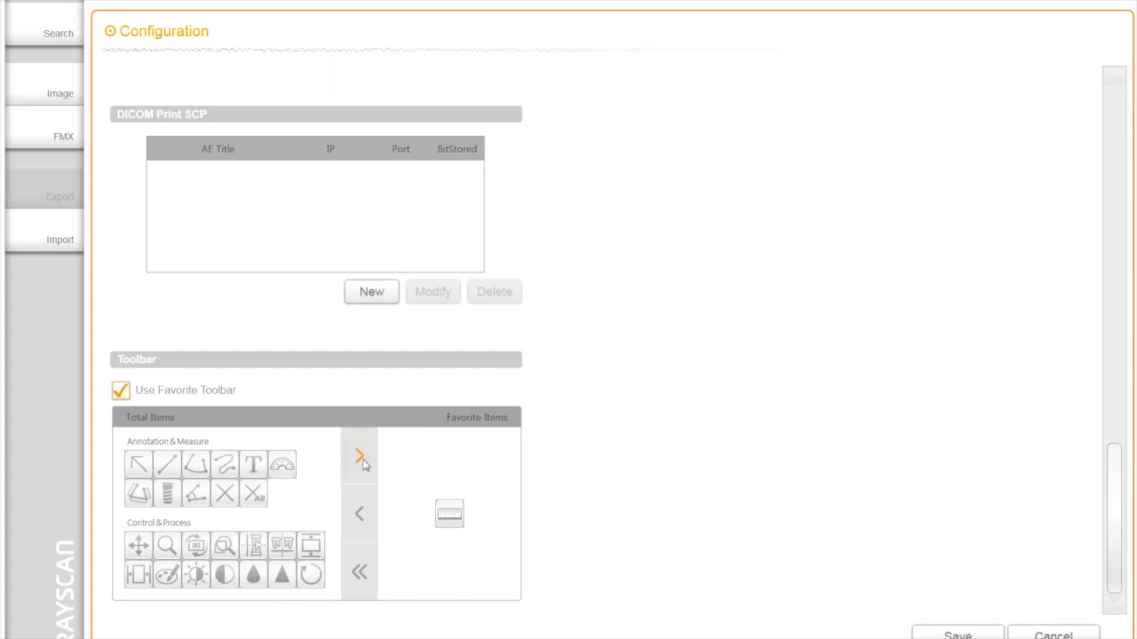
{"action": "left_click", "coordinate": [282, 464]}
{"action": "left_click", "coordinate": [360, 458]}
{"action": "left_click", "coordinate": [225, 465]}
{"action": "left_click", "coordinate": [359, 457]}
{"action": "left_click", "coordinate": [281, 575]}
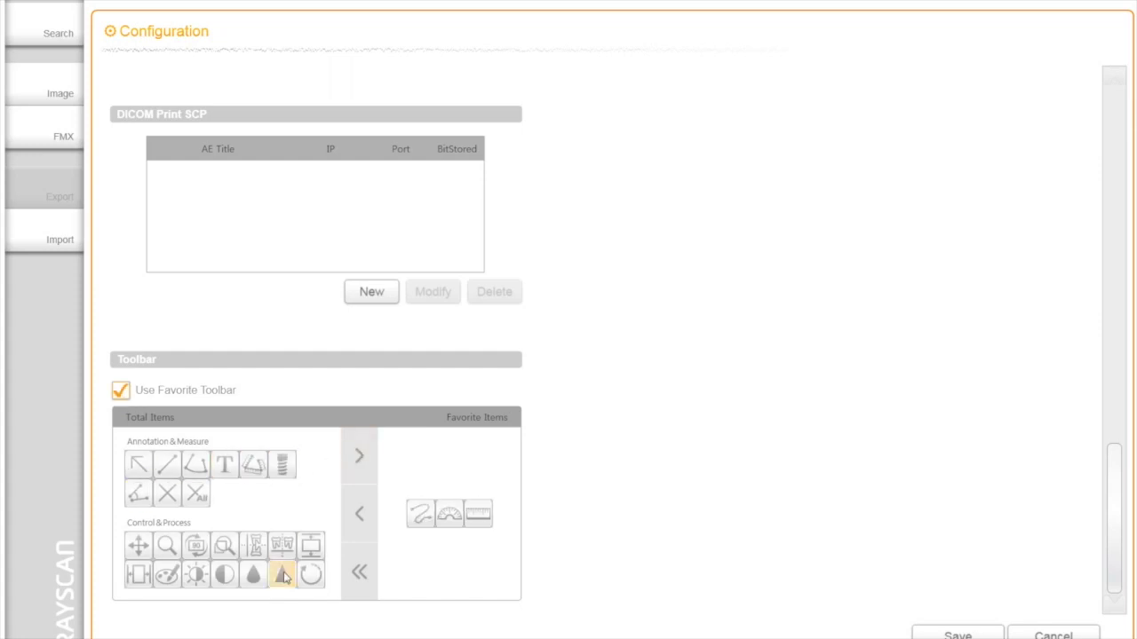
{"action": "left_click", "coordinate": [359, 457]}
Remove the triangle, clear all favorite items, and save the configuration.
{"action": "left_click", "coordinate": [420, 502]}
{"action": "left_click", "coordinate": [358, 514]}
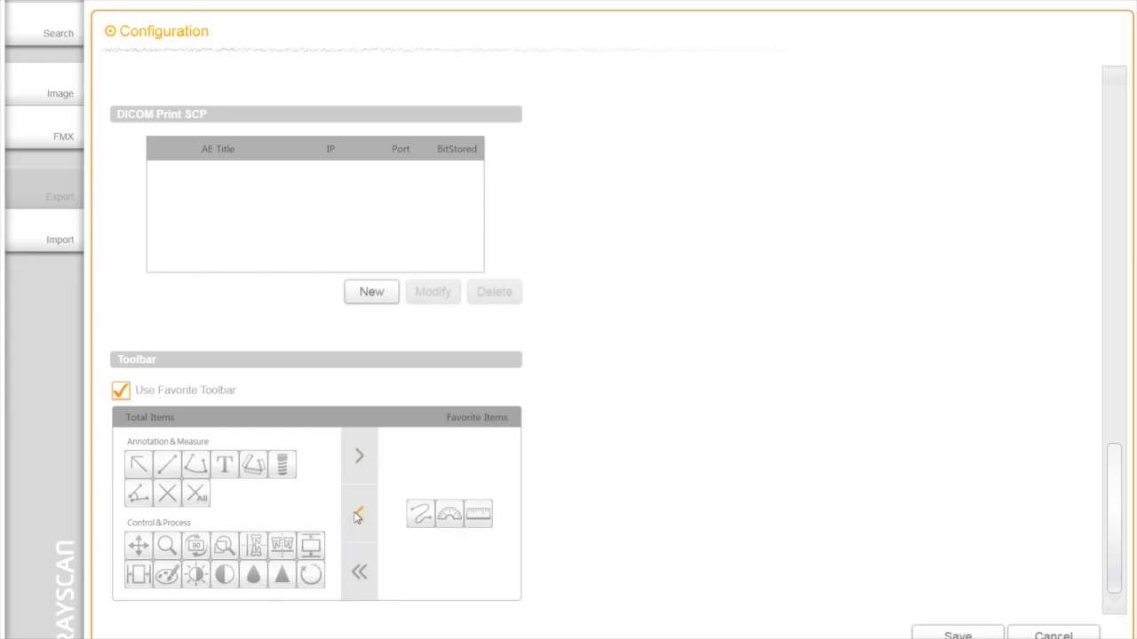
{"action": "left_click", "coordinate": [359, 572]}
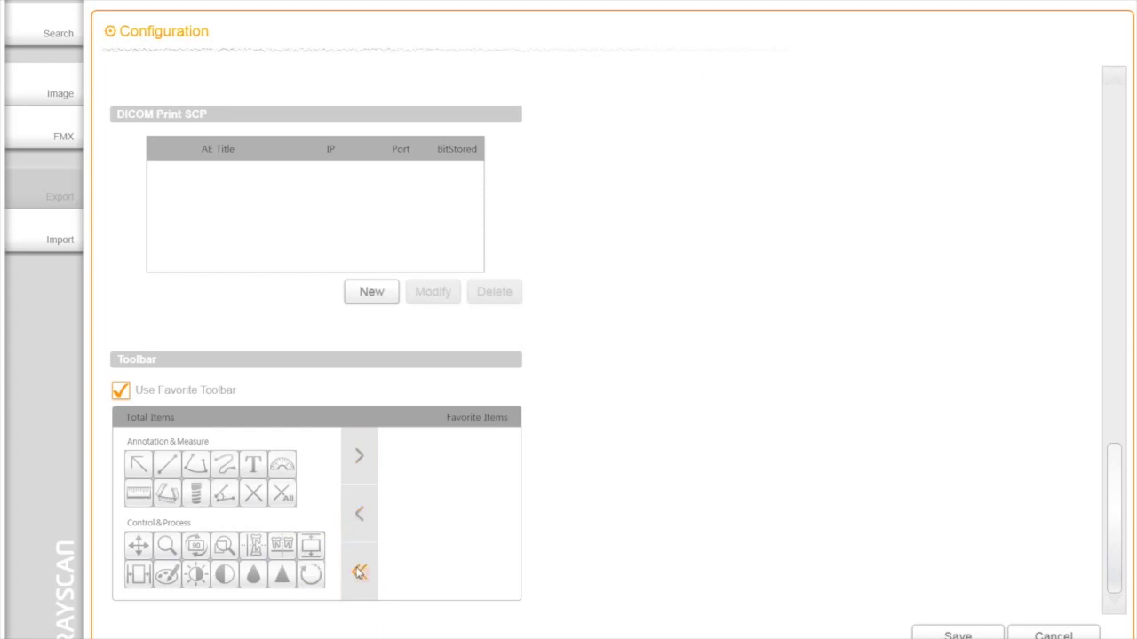
{"action": "left_click", "coordinate": [958, 634]}
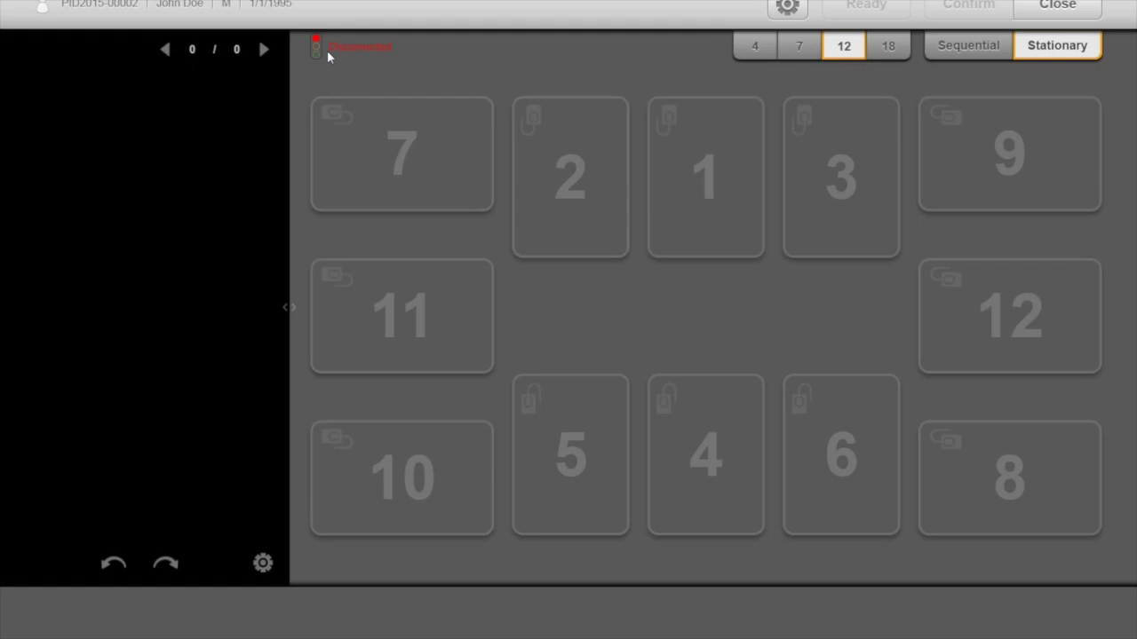
Cycle the mount through 4, 7, 12 and 18 layouts, toggle Sequential/Stationary, end at 4.
{"action": "left_click", "coordinate": [747, 53]}
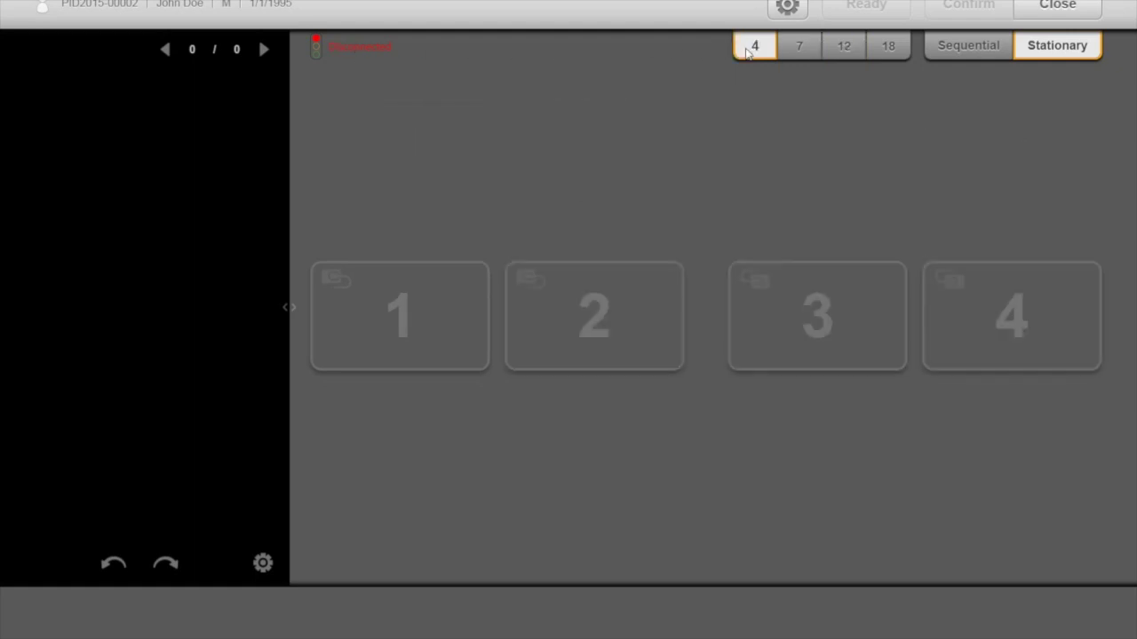
{"action": "left_click", "coordinate": [800, 53]}
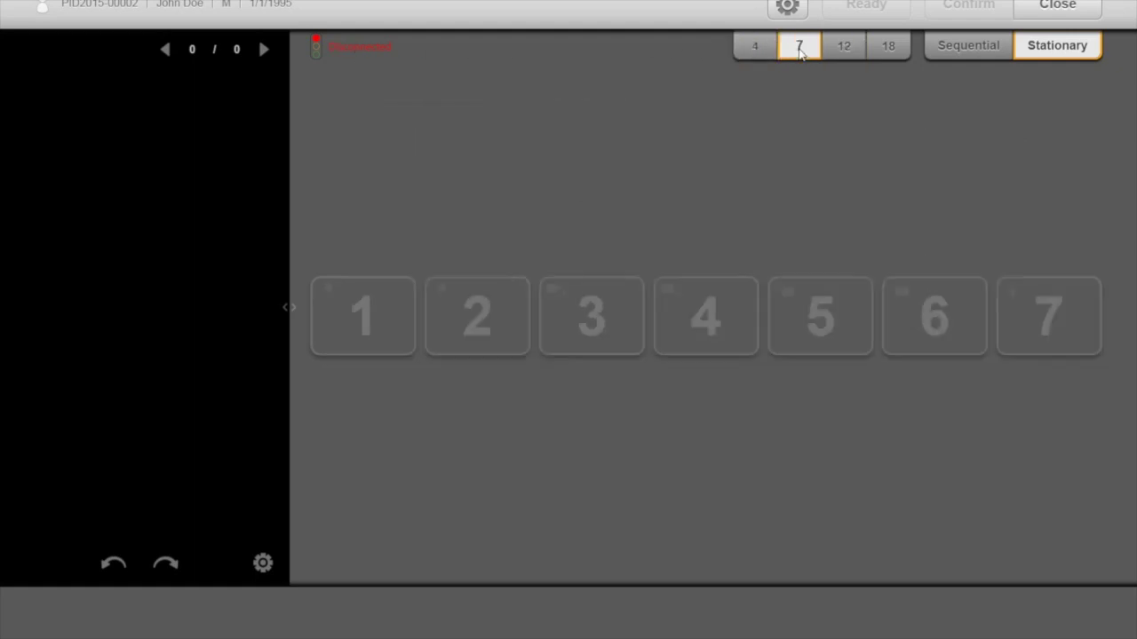
{"action": "left_click", "coordinate": [843, 52]}
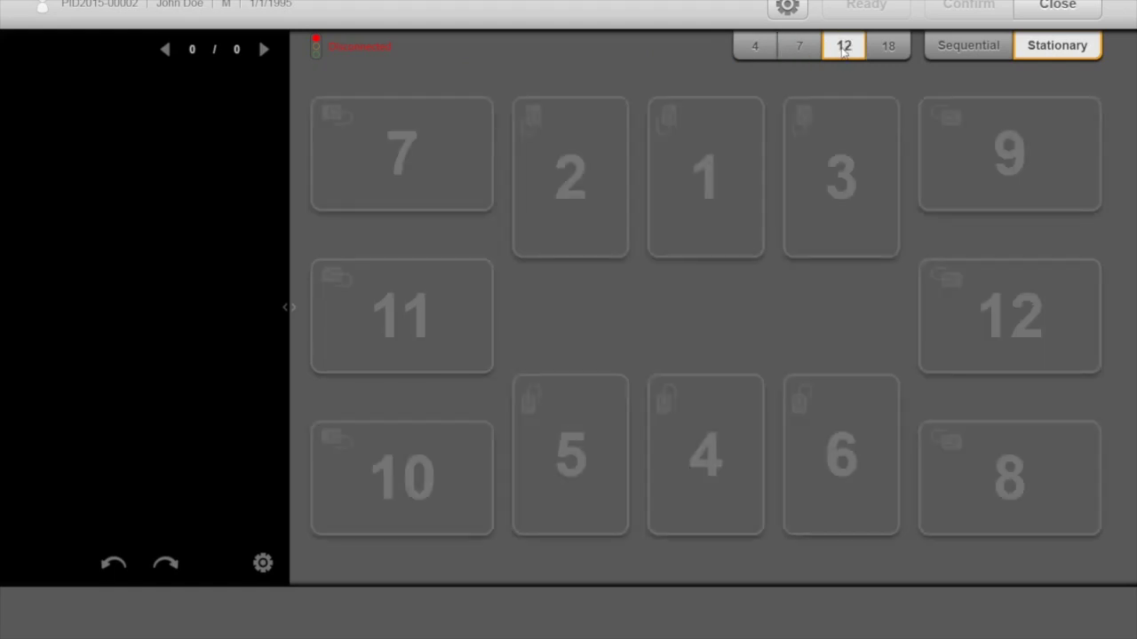
{"action": "left_click", "coordinate": [886, 51]}
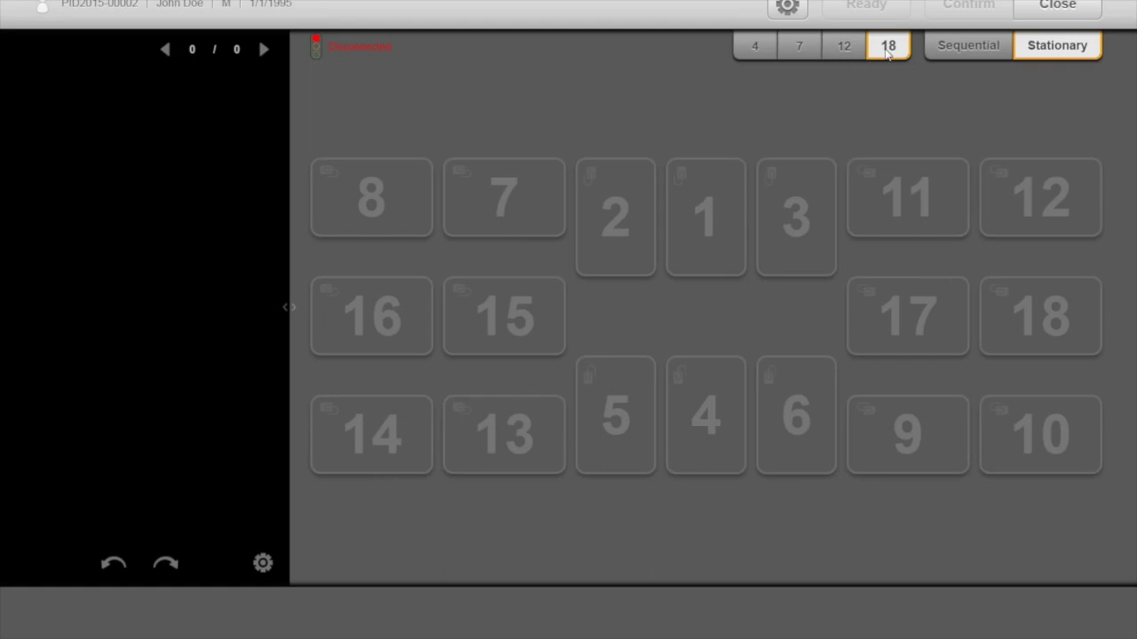
{"action": "left_click", "coordinate": [960, 51]}
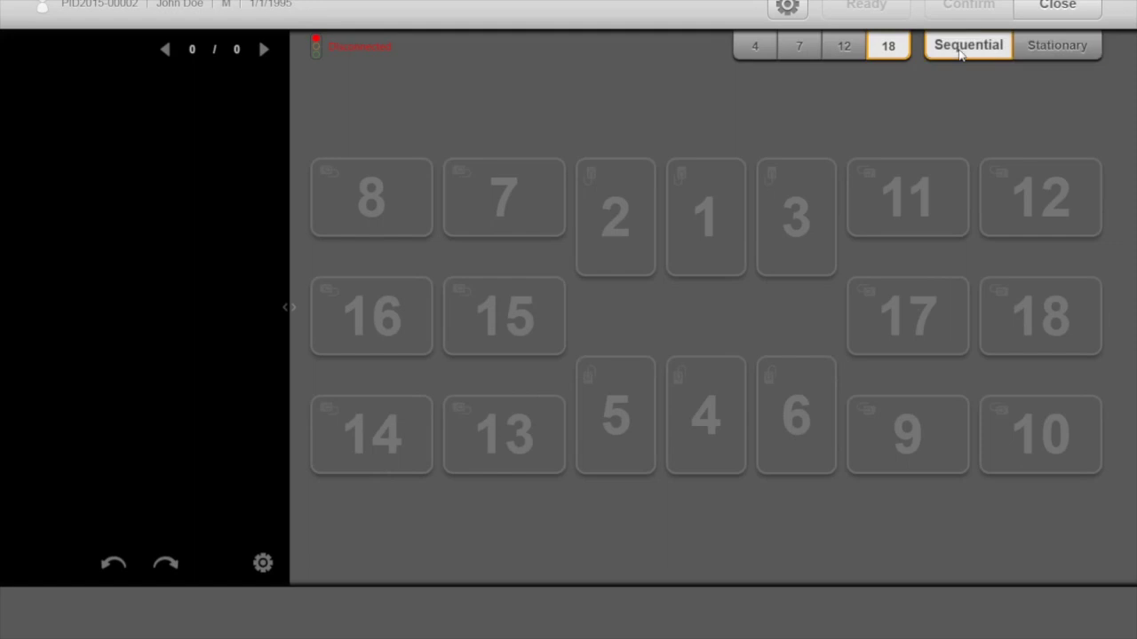
{"action": "left_click", "coordinate": [1040, 54]}
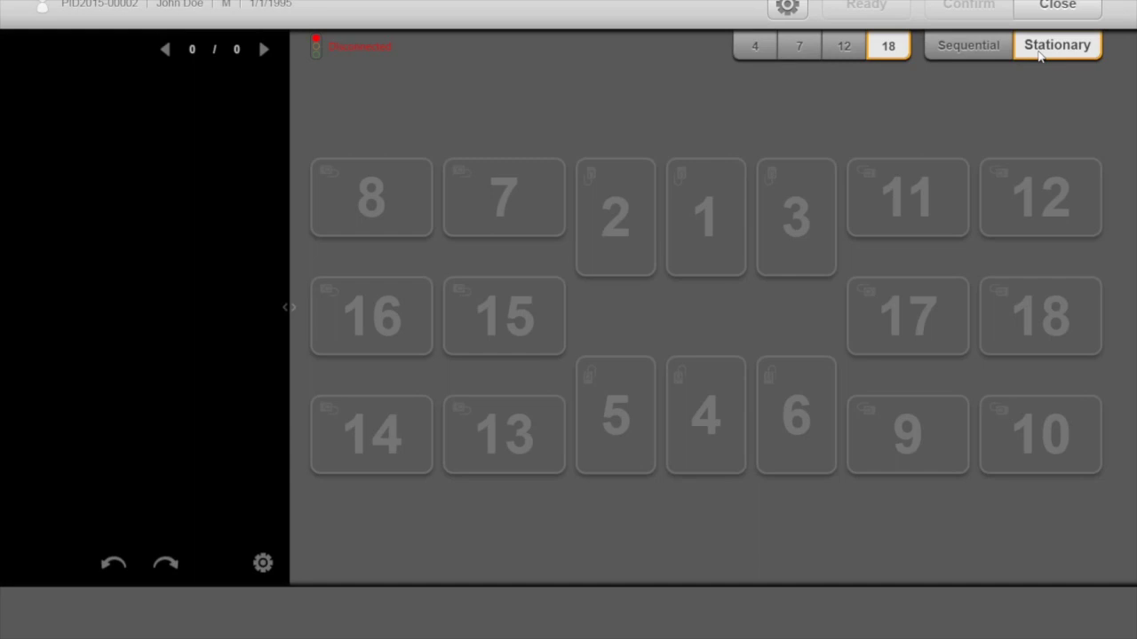
{"action": "left_click", "coordinate": [755, 45]}
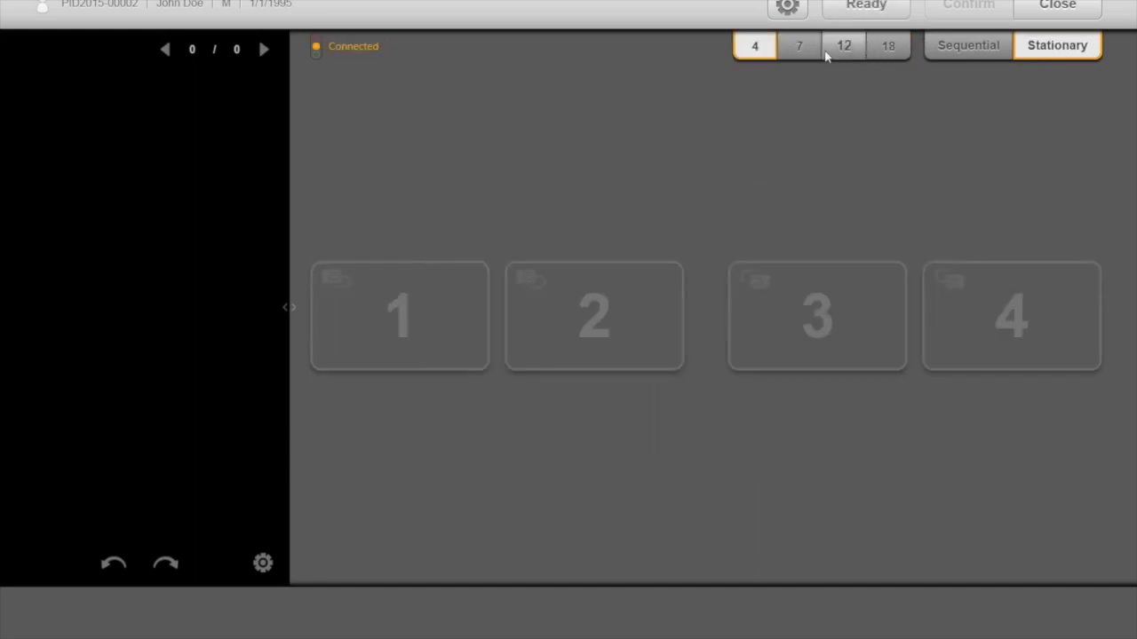
Put the connected intraoral sensor into Ready state for capture.
{"action": "left_click", "coordinate": [858, 7]}
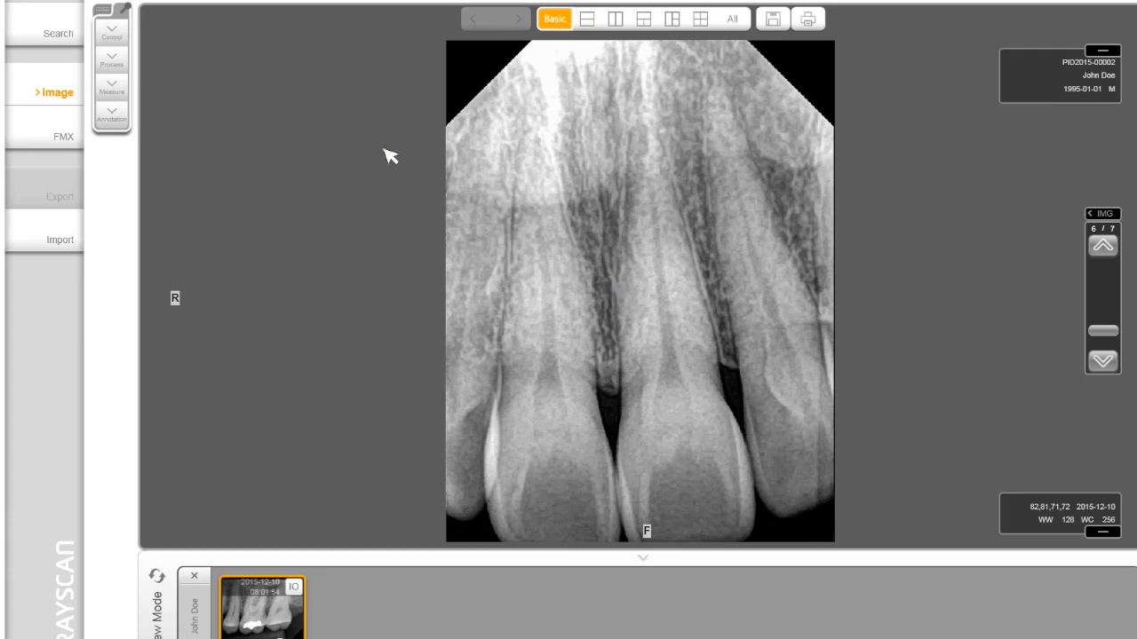
Undock the toolbox, drag it beside the X-ray, and dock it back as a column.
{"action": "left_click", "coordinate": [127, 9]}
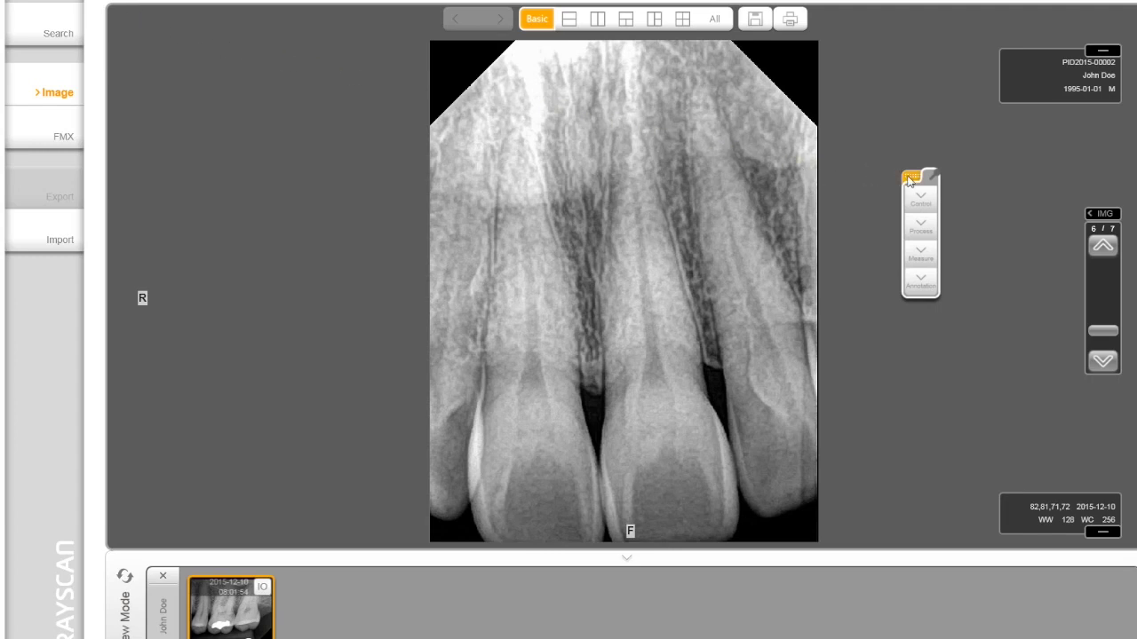
{"action": "left_click_drag", "start_coordinate": [909, 181], "coordinate": [234, 403]}
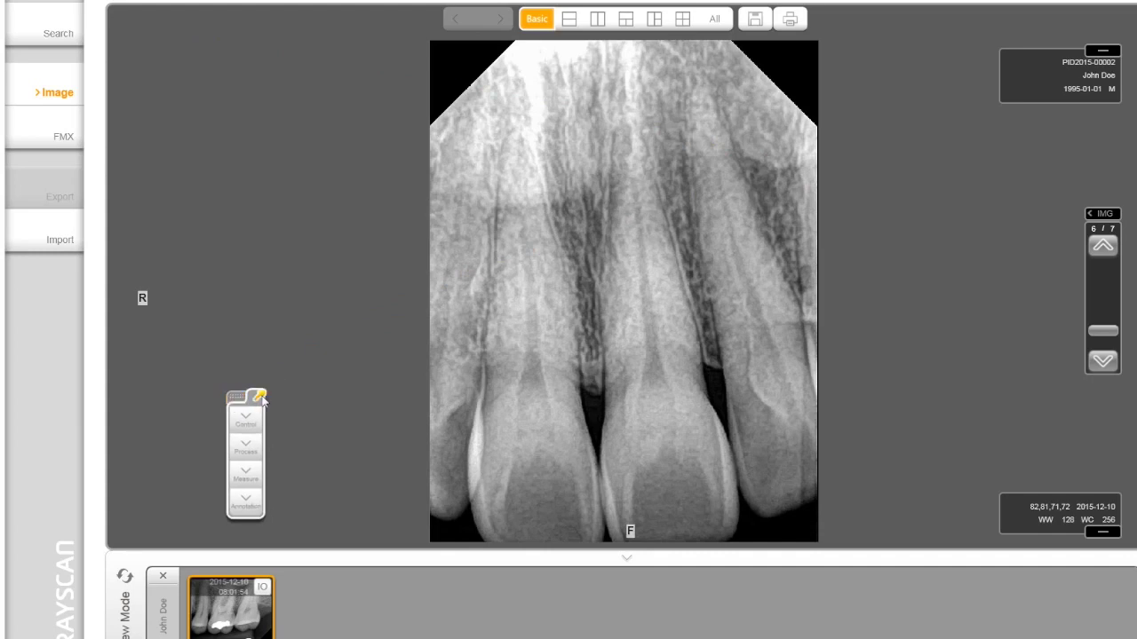
{"action": "left_click", "coordinate": [260, 397]}
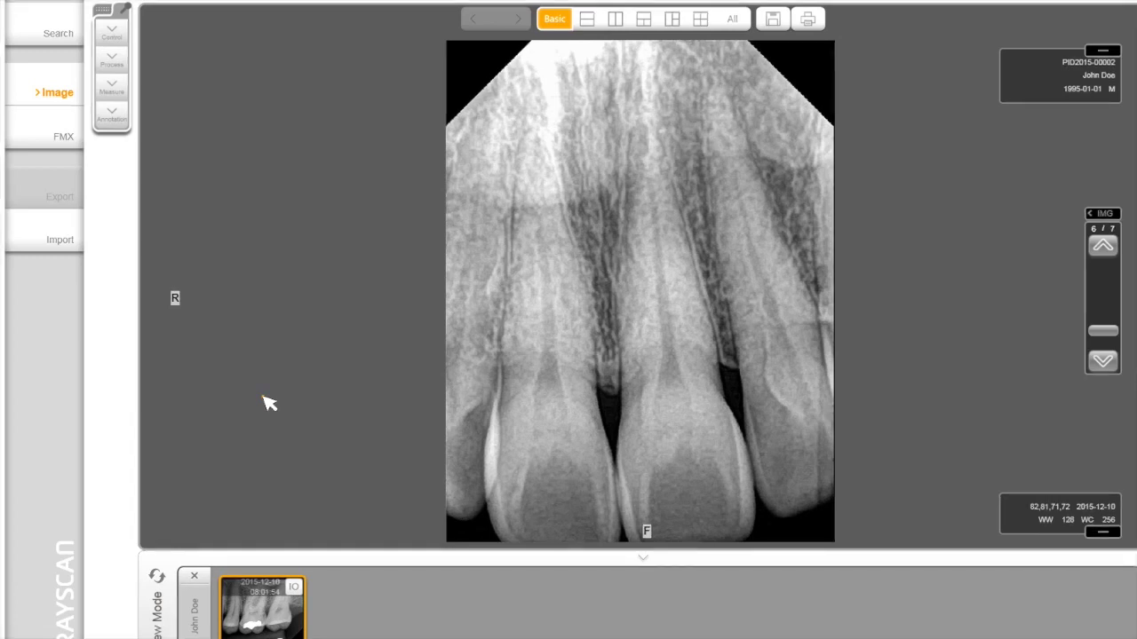
{"action": "left_click", "coordinate": [114, 46]}
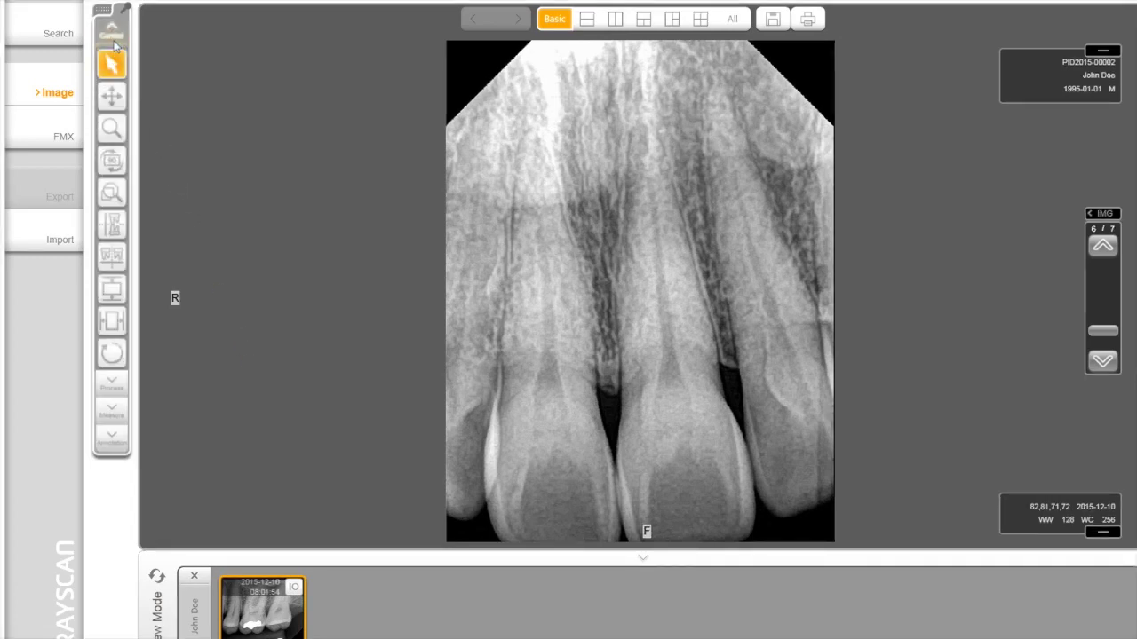
Pan and zoom the X-ray slightly, then rotate it by 90° steps back to upright.
{"action": "left_click", "coordinate": [112, 100]}
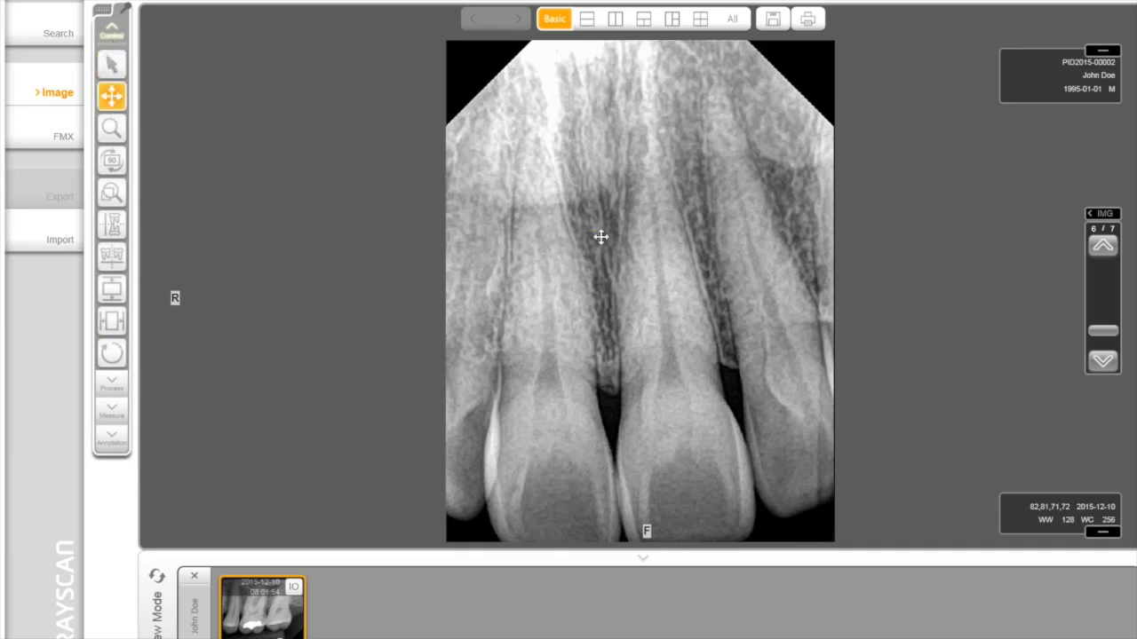
{"action": "mouse_move", "coordinate": [674, 275]}
{"action": "left_mouse_down"}
{"action": "mouse_move", "coordinate": [598, 274]}
{"action": "mouse_move", "coordinate": [716, 280]}
{"action": "mouse_move", "coordinate": [673, 279]}
{"action": "left_mouse_up"}
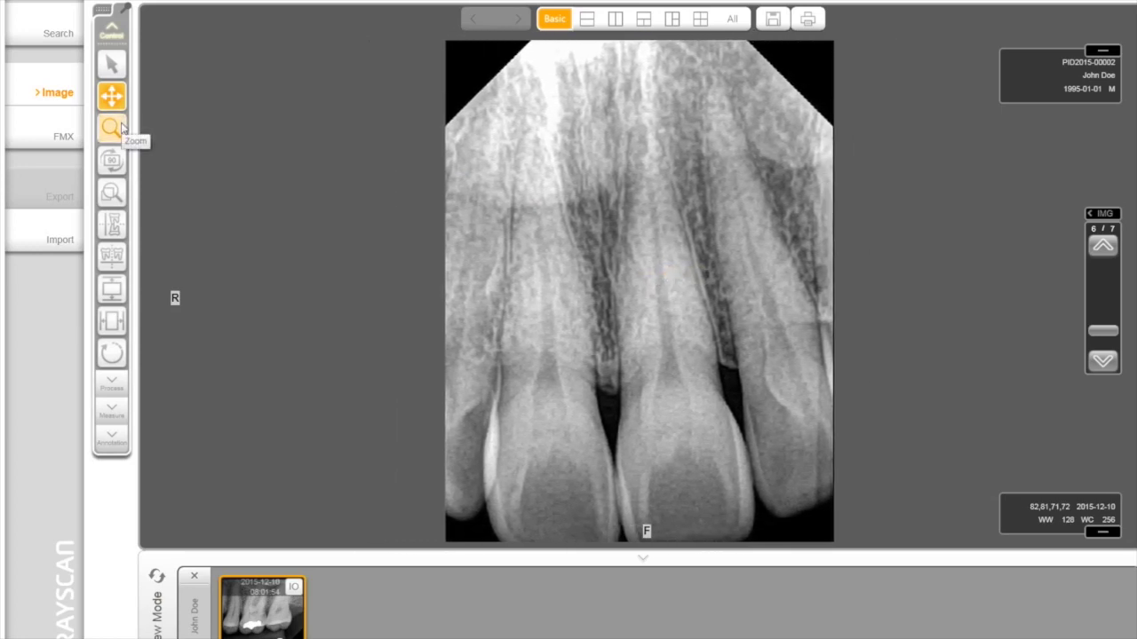
{"action": "left_click", "coordinate": [120, 128]}
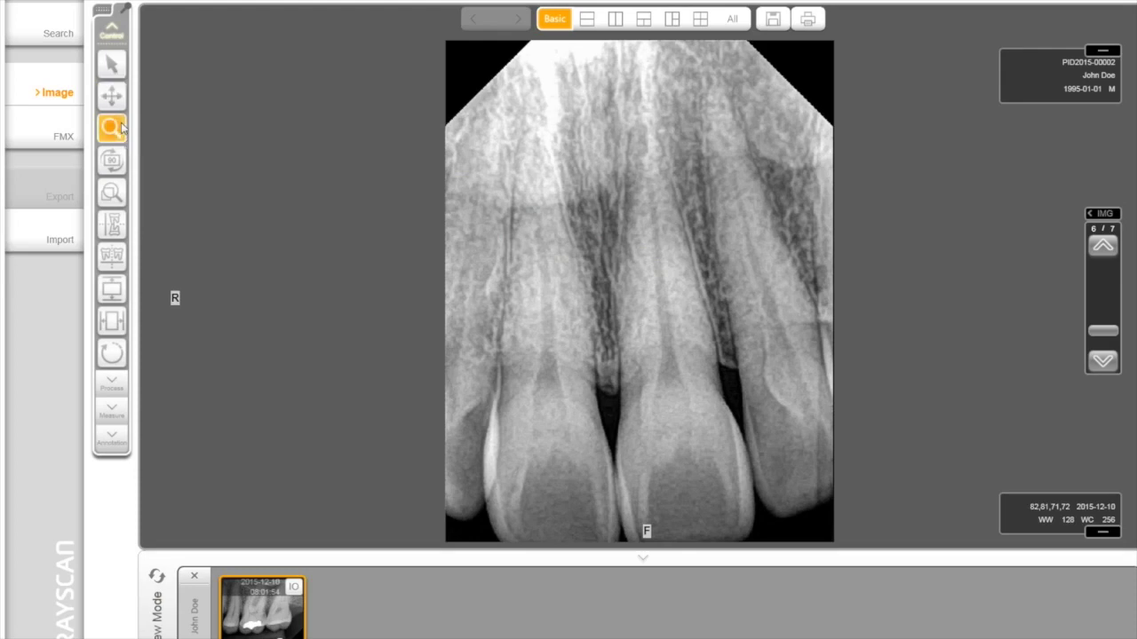
{"action": "left_click_drag", "start_coordinate": [556, 312], "coordinate": [540, 349]}
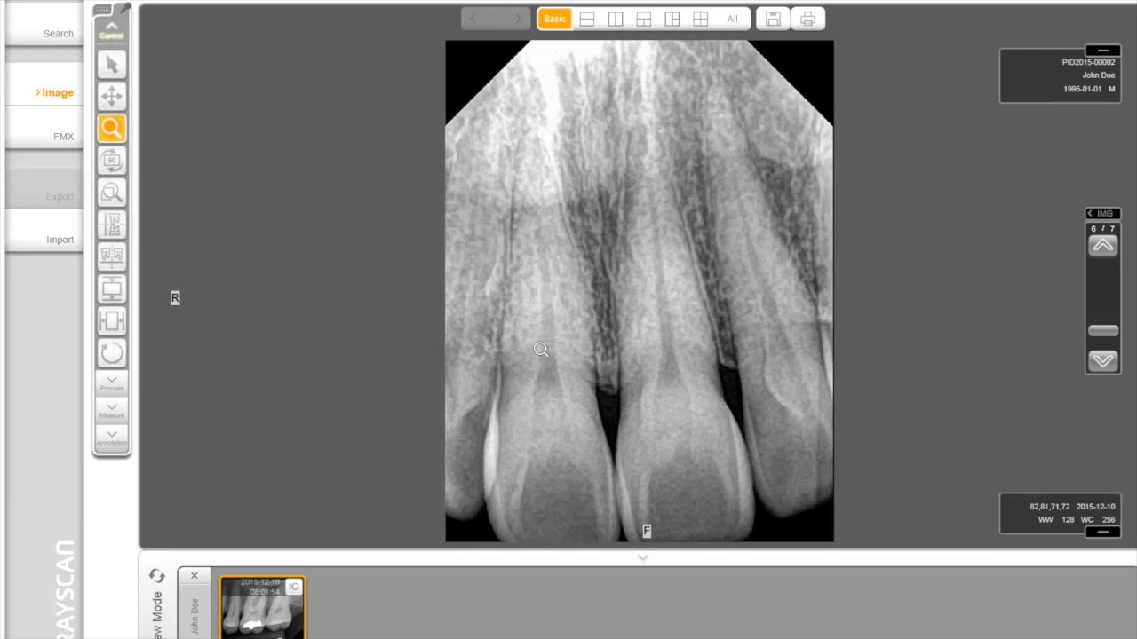
{"action": "left_click", "coordinate": [112, 160]}
{"action": "left_click", "coordinate": [112, 160]}
{"action": "left_click", "coordinate": [125, 156]}
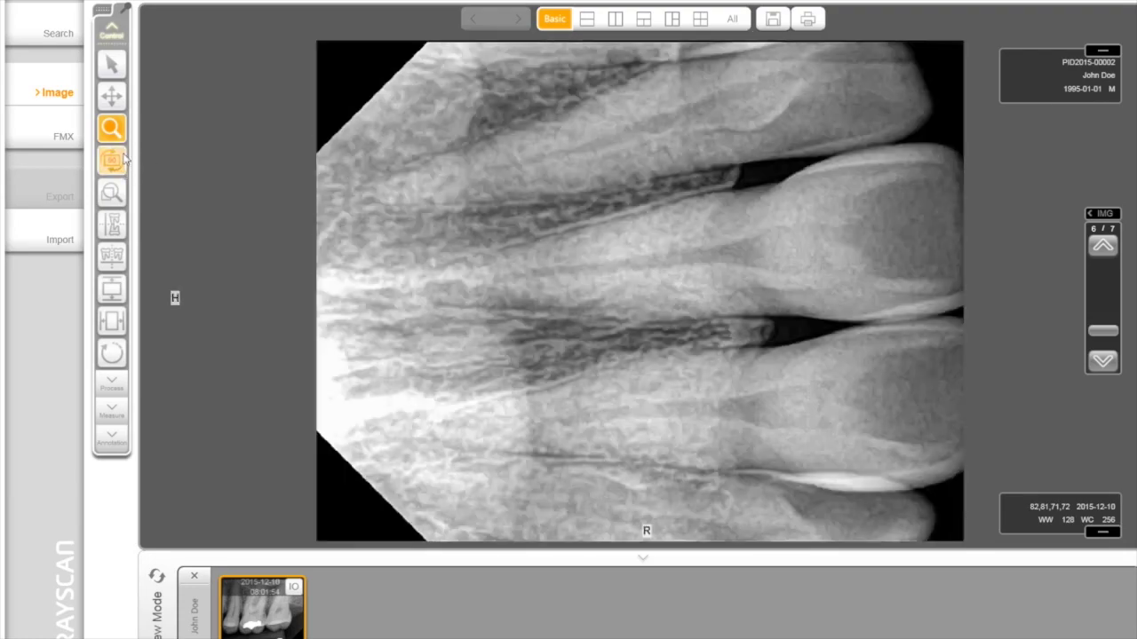
{"action": "left_click", "coordinate": [124, 156]}
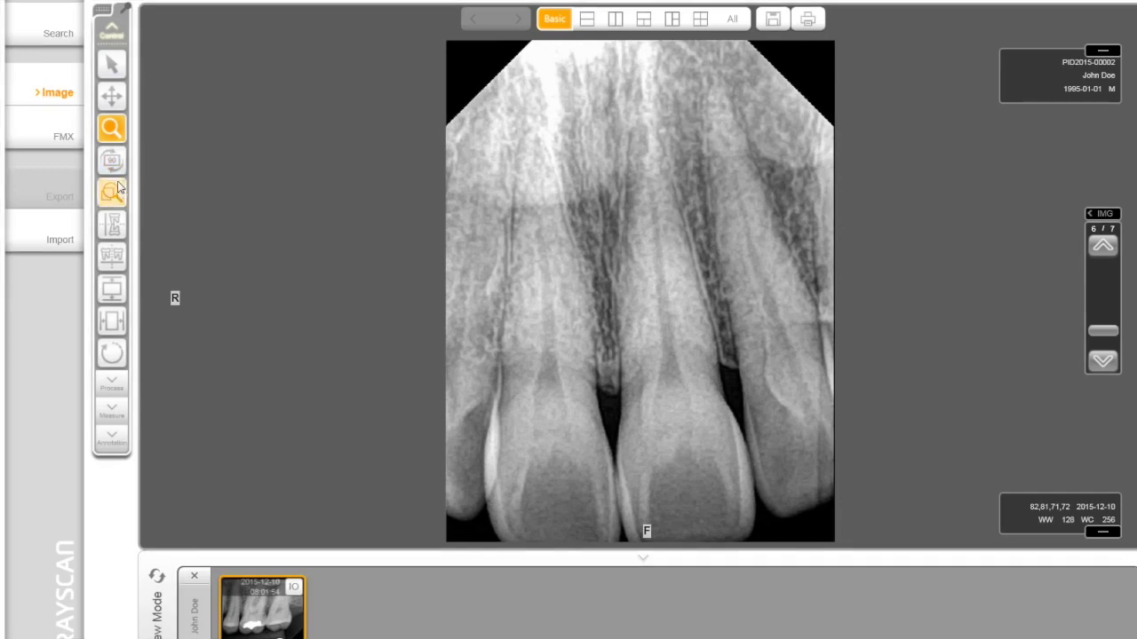
Place a magnifier loupe over the left tooth roots with enhancement turned on.
{"action": "left_click", "coordinate": [112, 192]}
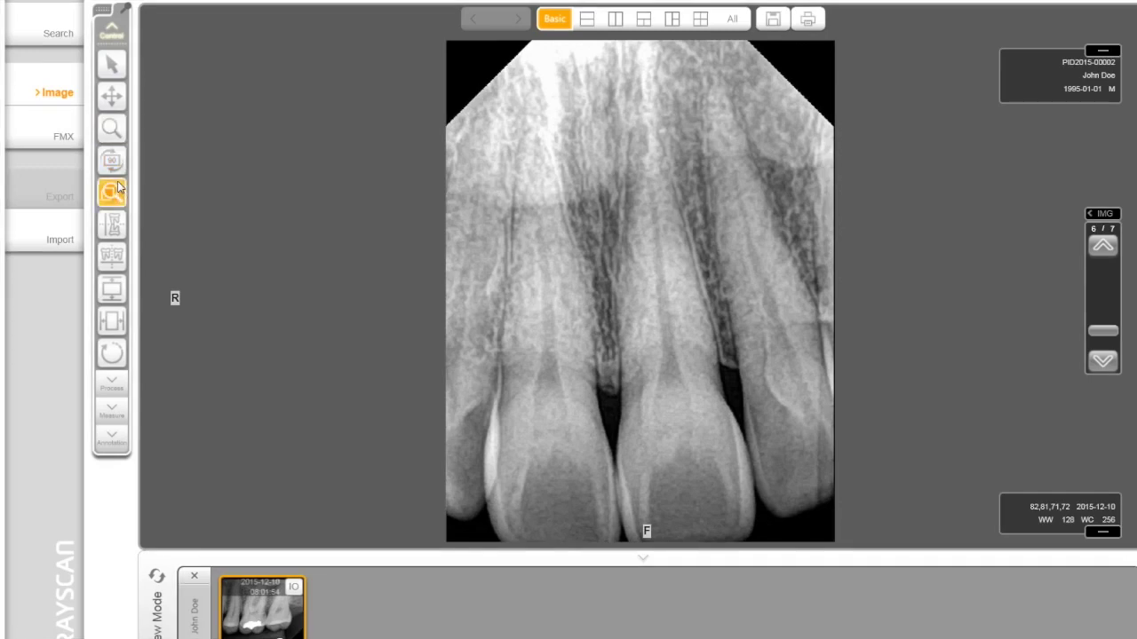
{"action": "left_click", "coordinate": [521, 215]}
{"action": "mouse_move", "coordinate": [521, 215]}
{"action": "left_mouse_down"}
{"action": "mouse_move", "coordinate": [524, 186]}
{"action": "mouse_move", "coordinate": [518, 229]}
{"action": "left_mouse_up"}
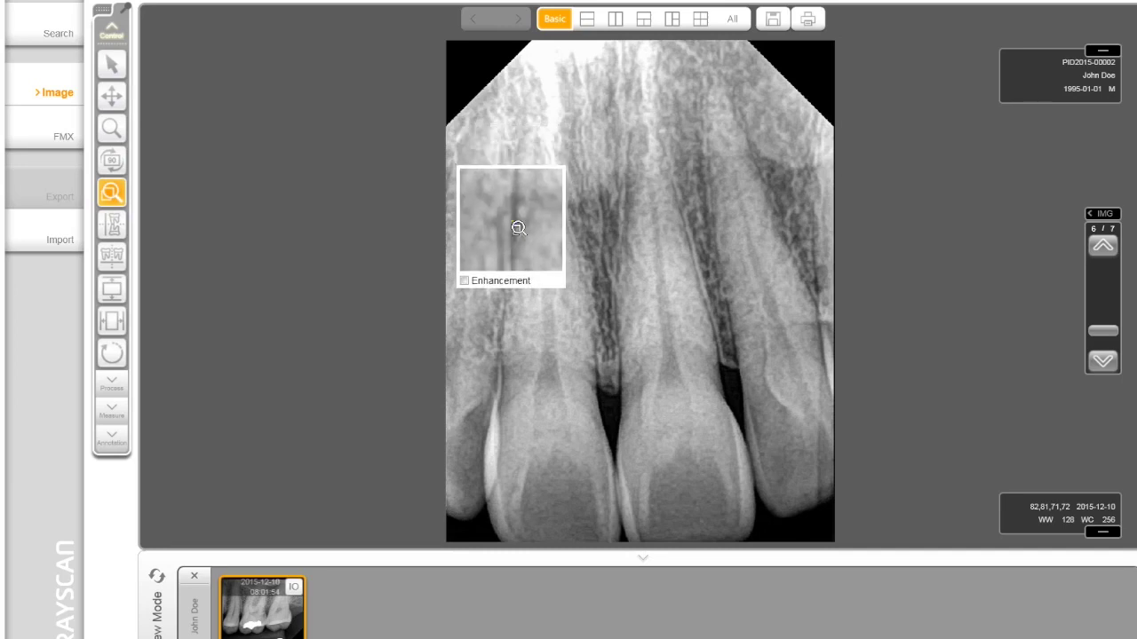
{"action": "left_click", "coordinate": [465, 282]}
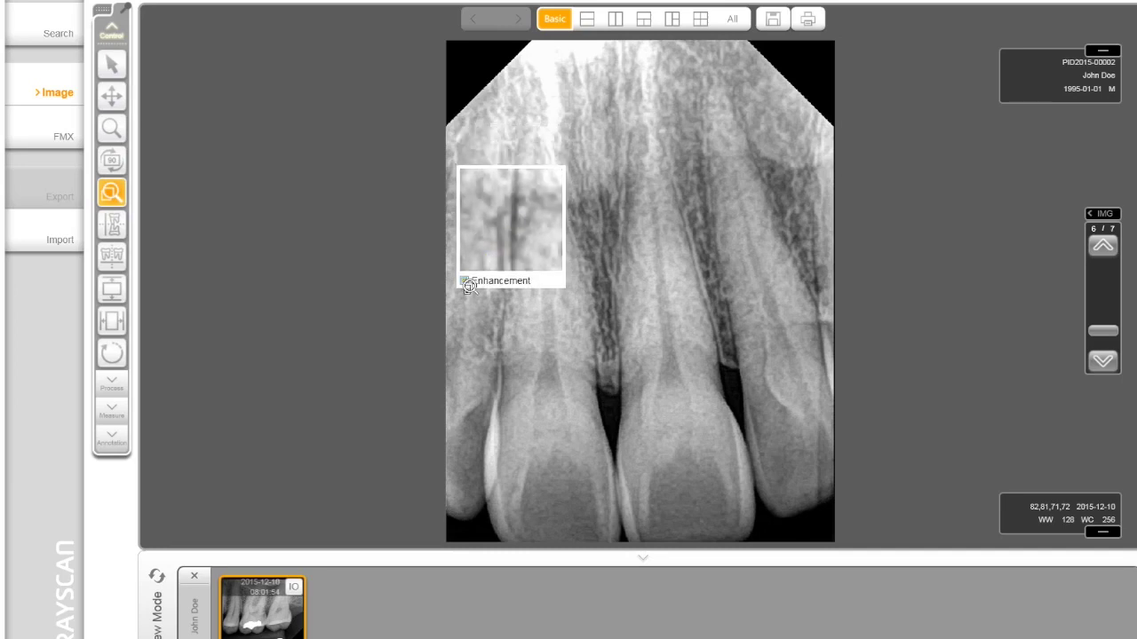
Flip the X-ray vertically and horizontally and back, then apply Horizontal and Vertical Fit.
{"action": "left_click", "coordinate": [111, 227]}
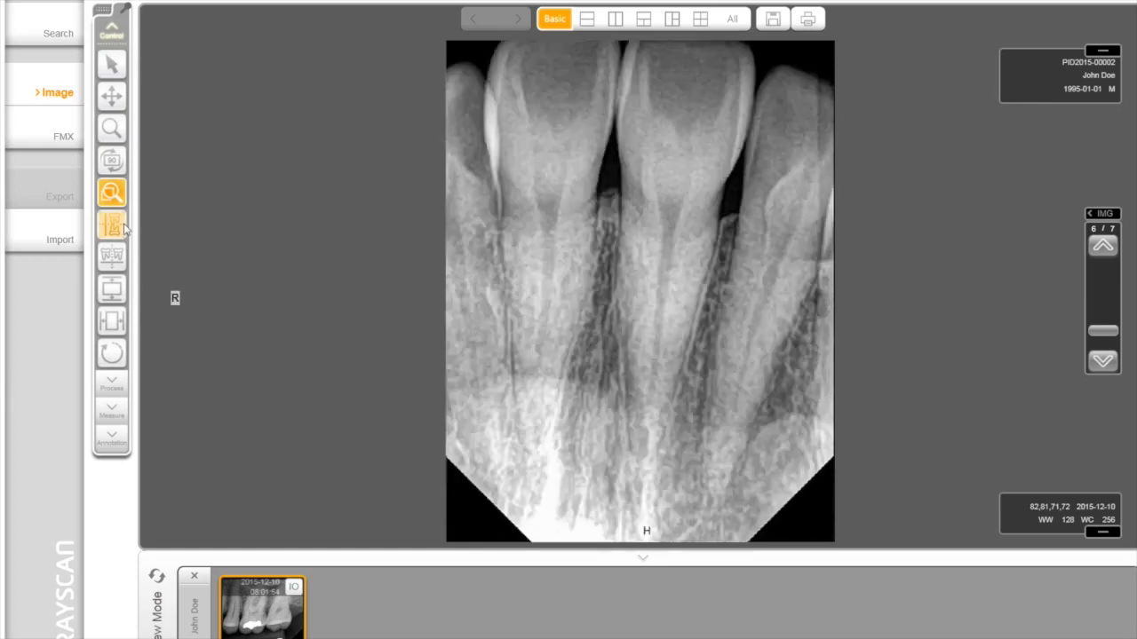
{"action": "left_click", "coordinate": [125, 230]}
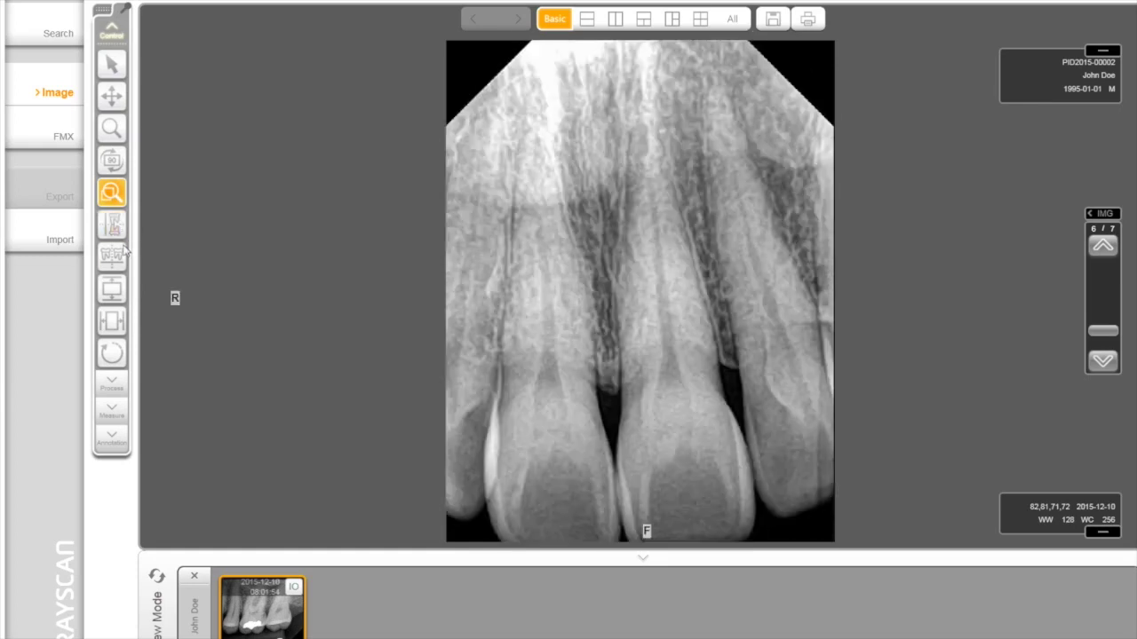
{"action": "left_click", "coordinate": [125, 254]}
{"action": "left_click", "coordinate": [125, 255]}
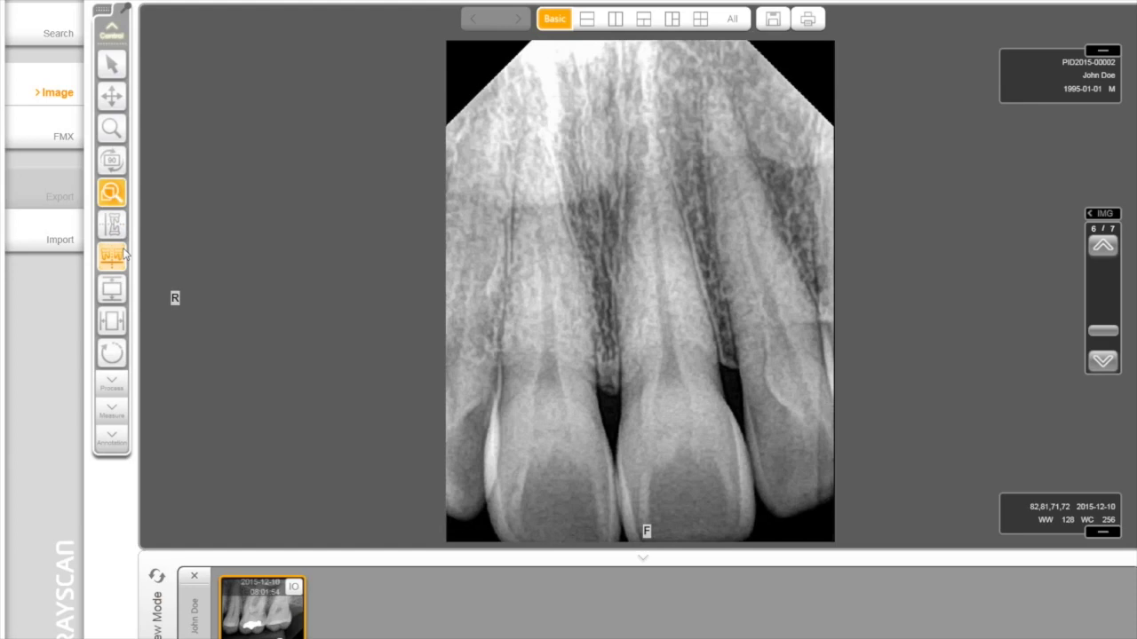
{"action": "left_click", "coordinate": [113, 321]}
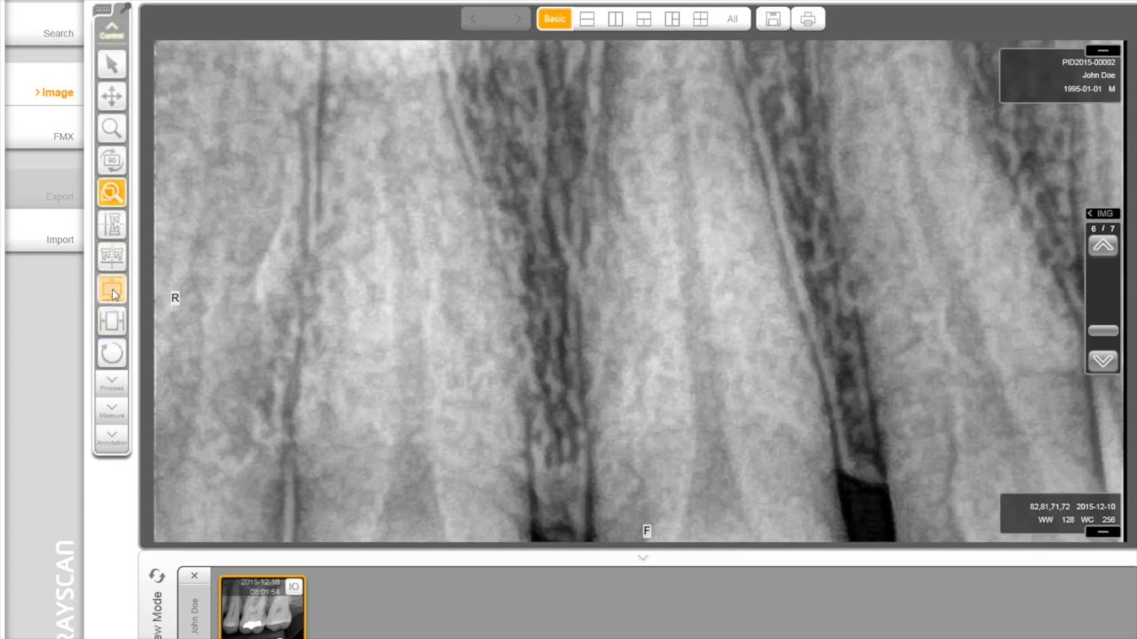
{"action": "left_click", "coordinate": [113, 291]}
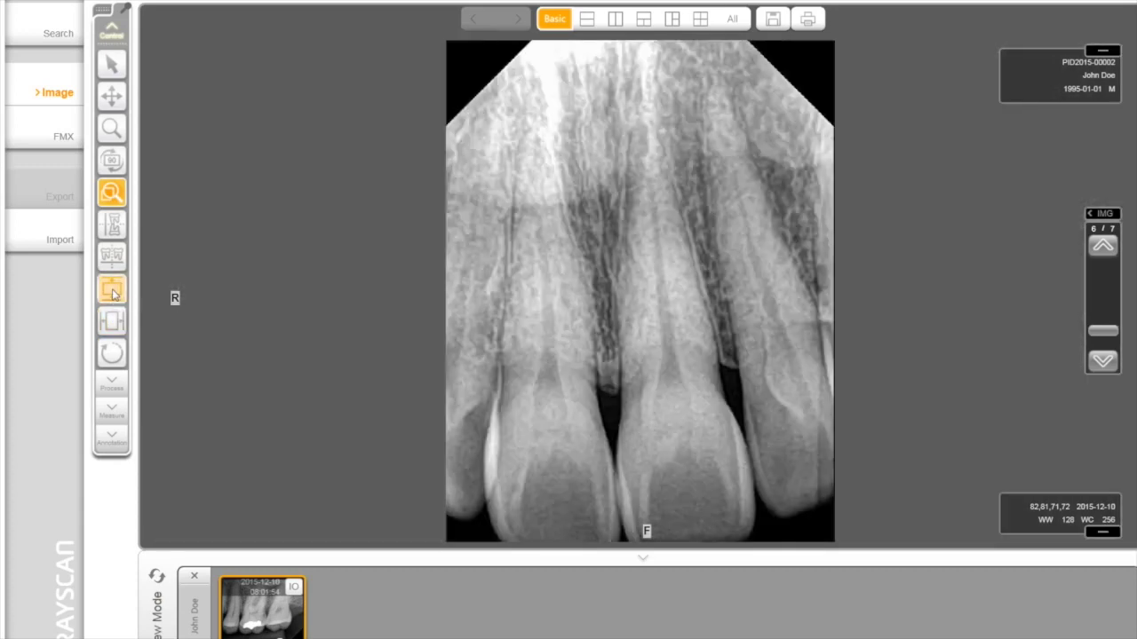
{"action": "left_click", "coordinate": [112, 33]}
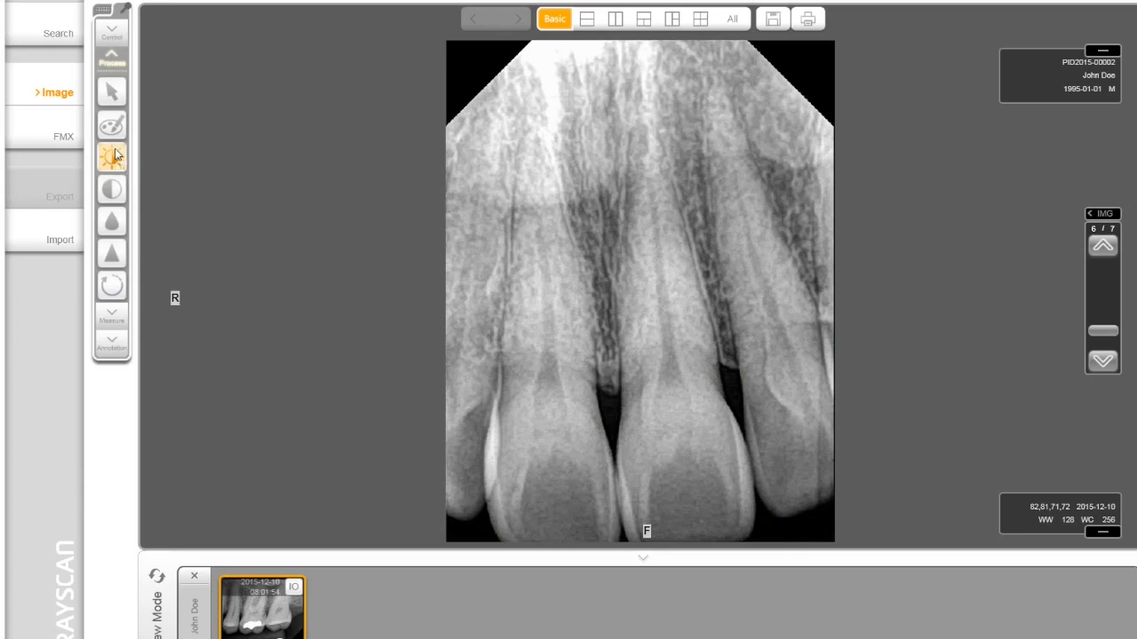
Adjust the X-ray's window width and centre for more contrast.
{"action": "left_click", "coordinate": [116, 155]}
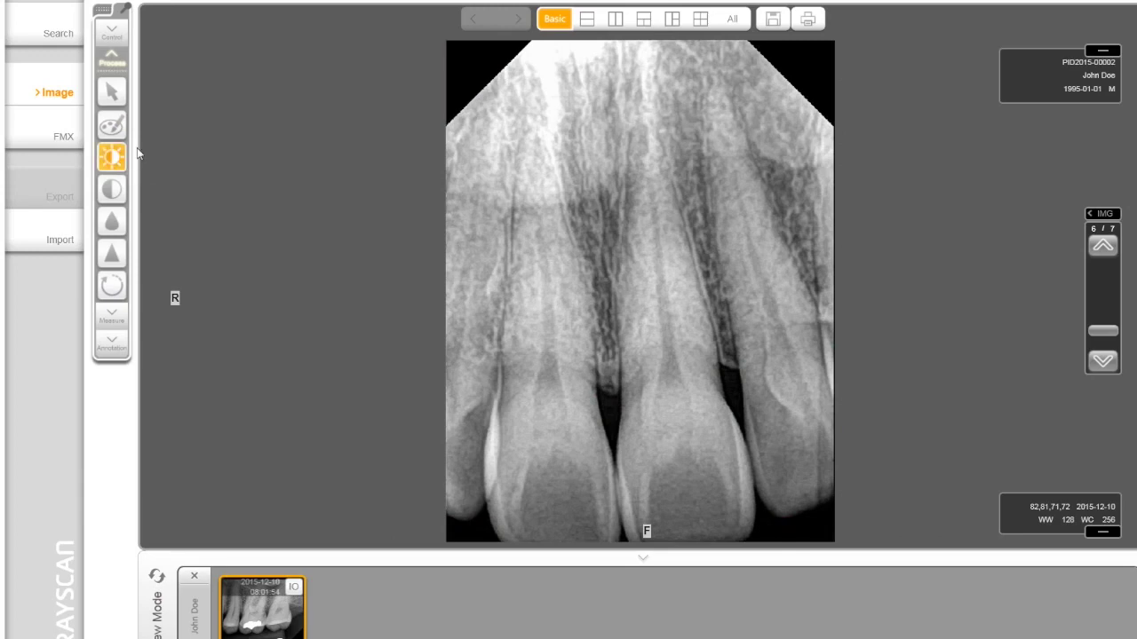
{"action": "left_click_drag", "start_coordinate": [606, 280], "coordinate": [631, 275]}
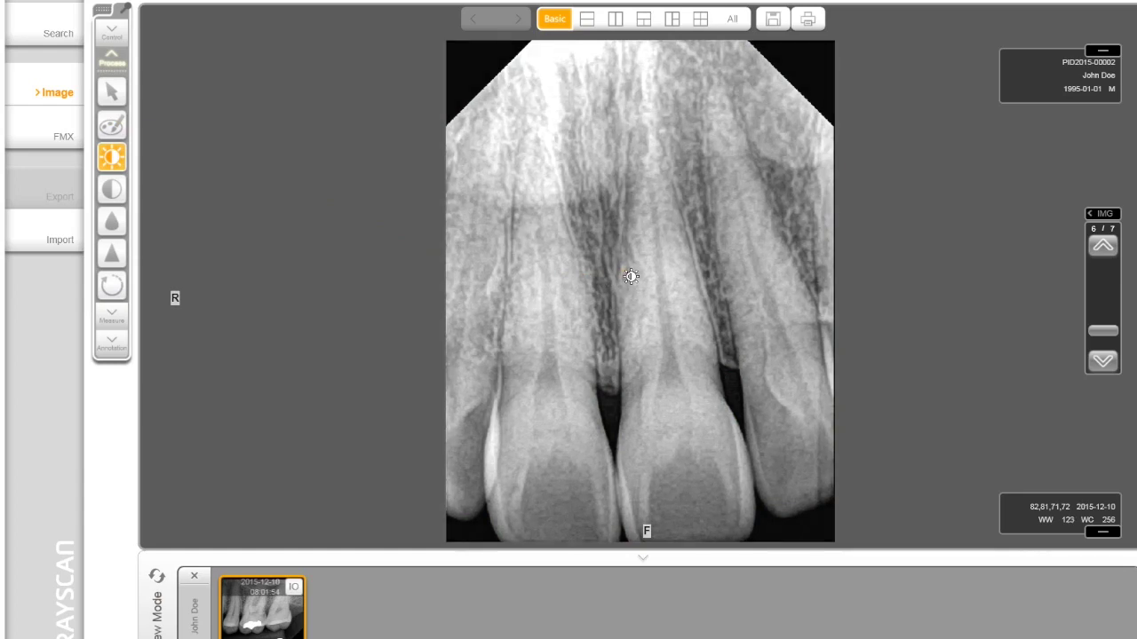
{"action": "left_click_drag", "start_coordinate": [631, 277], "coordinate": [577, 276]}
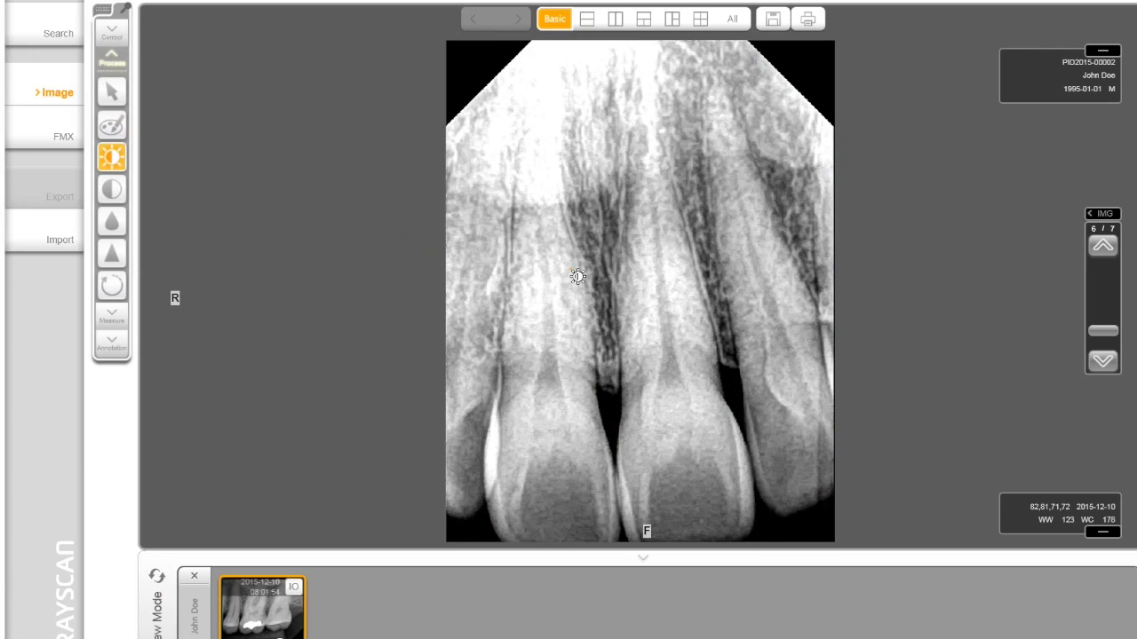
{"action": "mouse_move", "coordinate": [577, 266]}
{"action": "left_mouse_down"}
{"action": "mouse_move", "coordinate": [579, 246]}
{"action": "mouse_move", "coordinate": [579, 283]}
{"action": "left_mouse_up"}
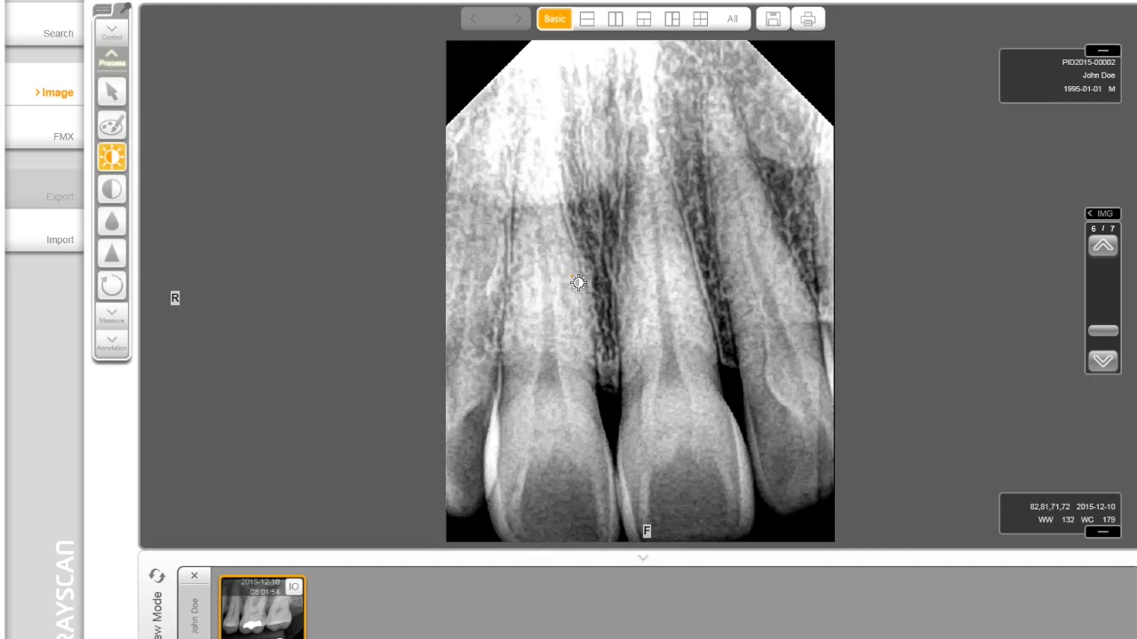
Invert and restore the grey levels, then apply the Median and Sharpen filters.
{"action": "left_click", "coordinate": [119, 190]}
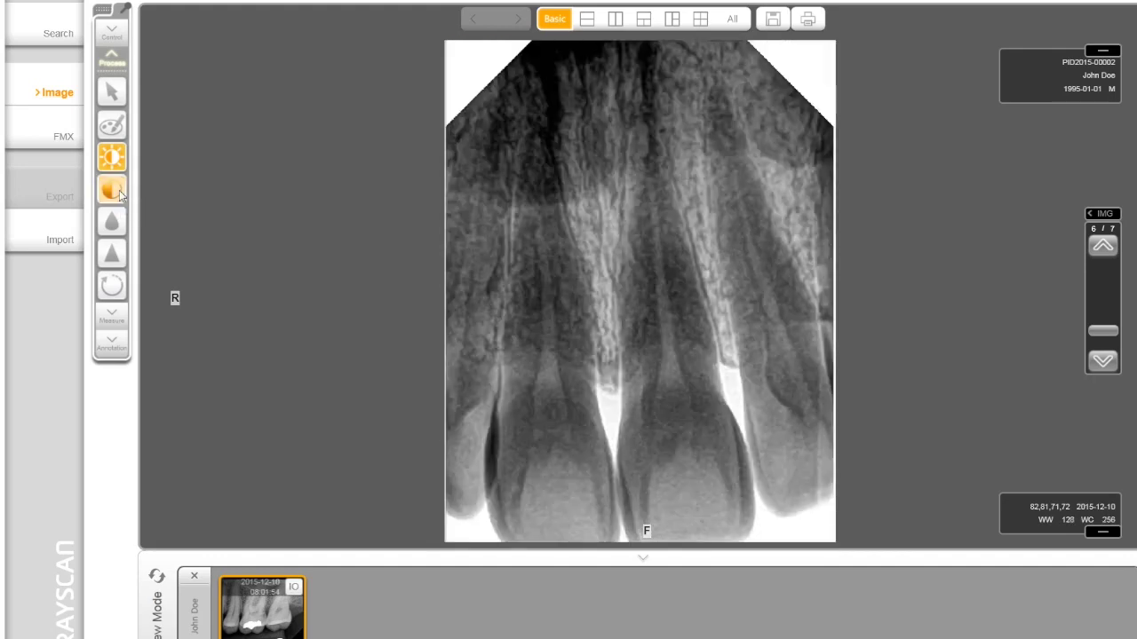
{"action": "left_click", "coordinate": [119, 190]}
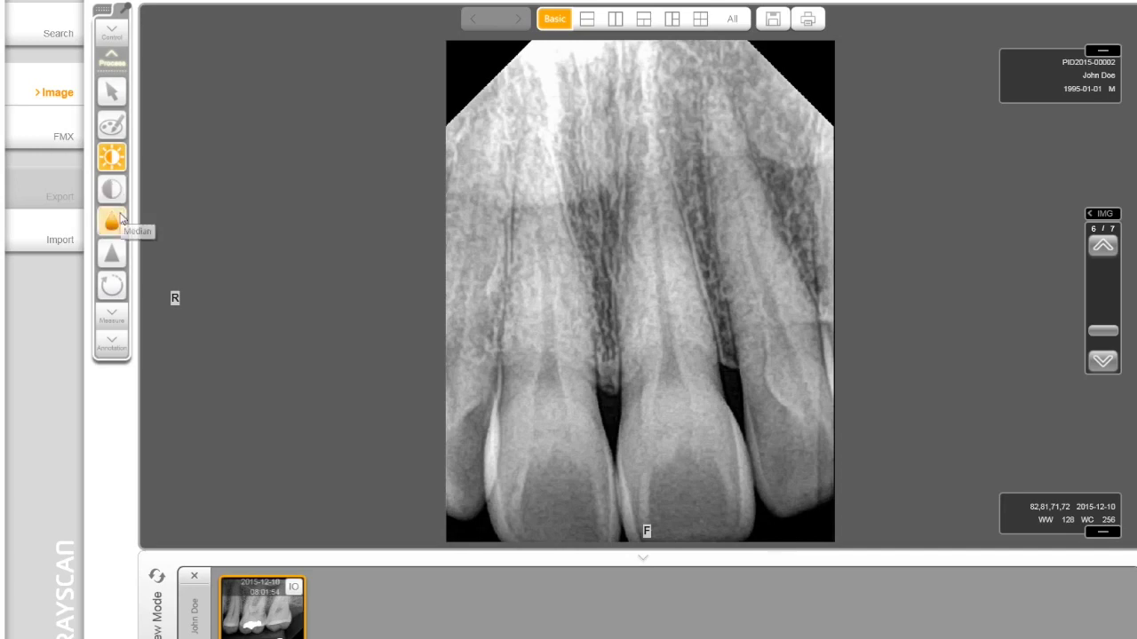
{"action": "left_click", "coordinate": [121, 219]}
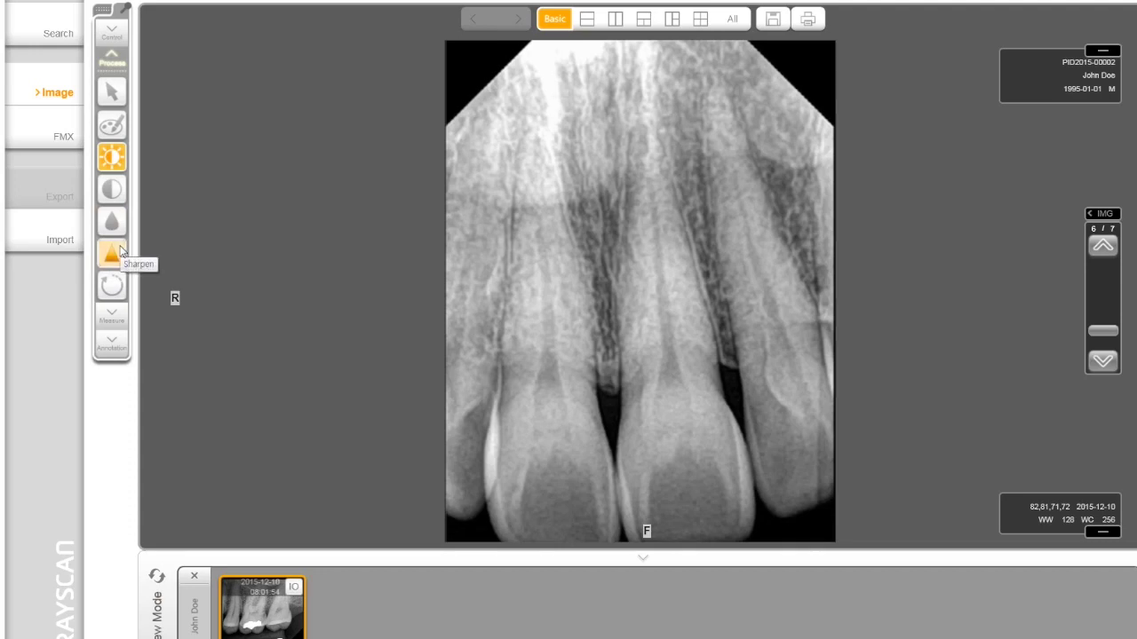
{"action": "left_click", "coordinate": [120, 252]}
{"action": "left_click", "coordinate": [113, 59]}
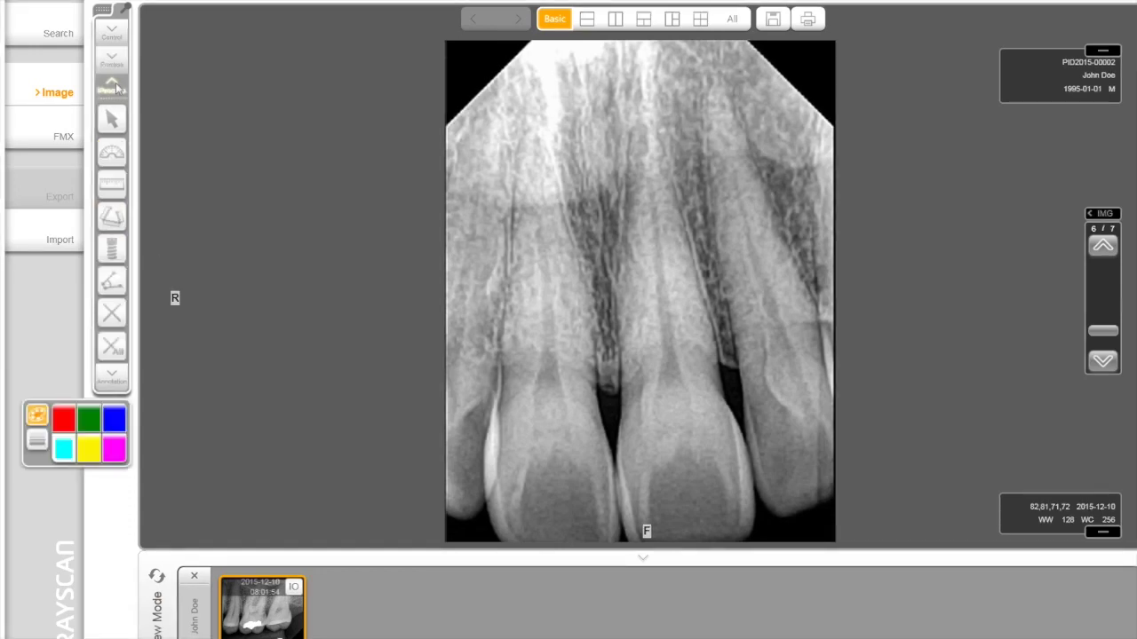
Draw a Length measurement on the incisor root and a MultiLength from root toward crown.
{"action": "left_click", "coordinate": [113, 153]}
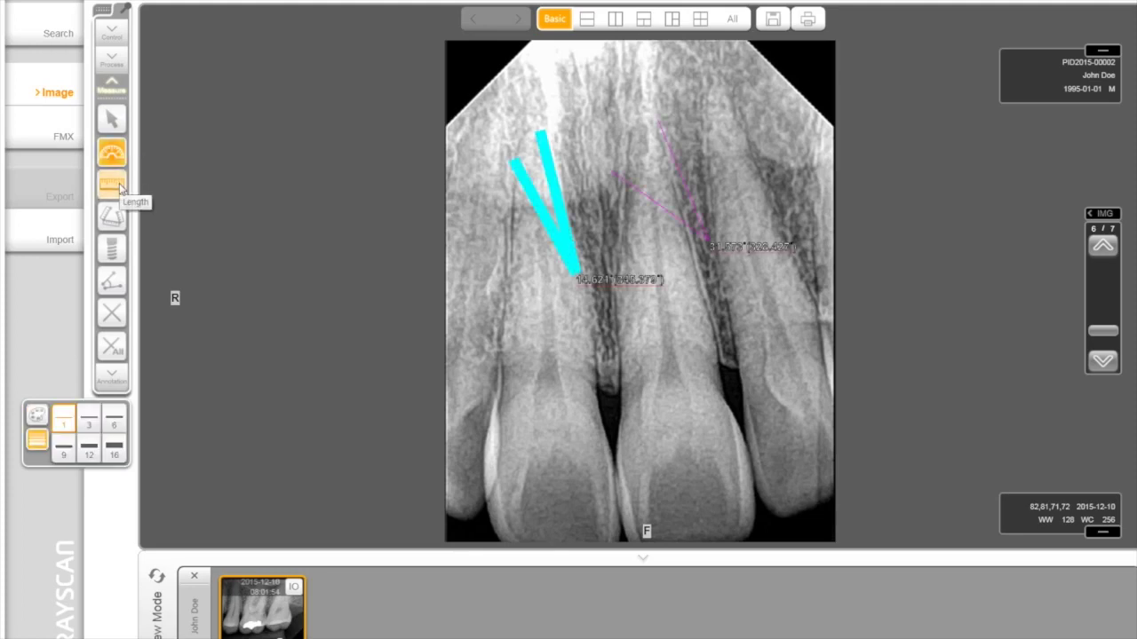
{"action": "left_click", "coordinate": [120, 186]}
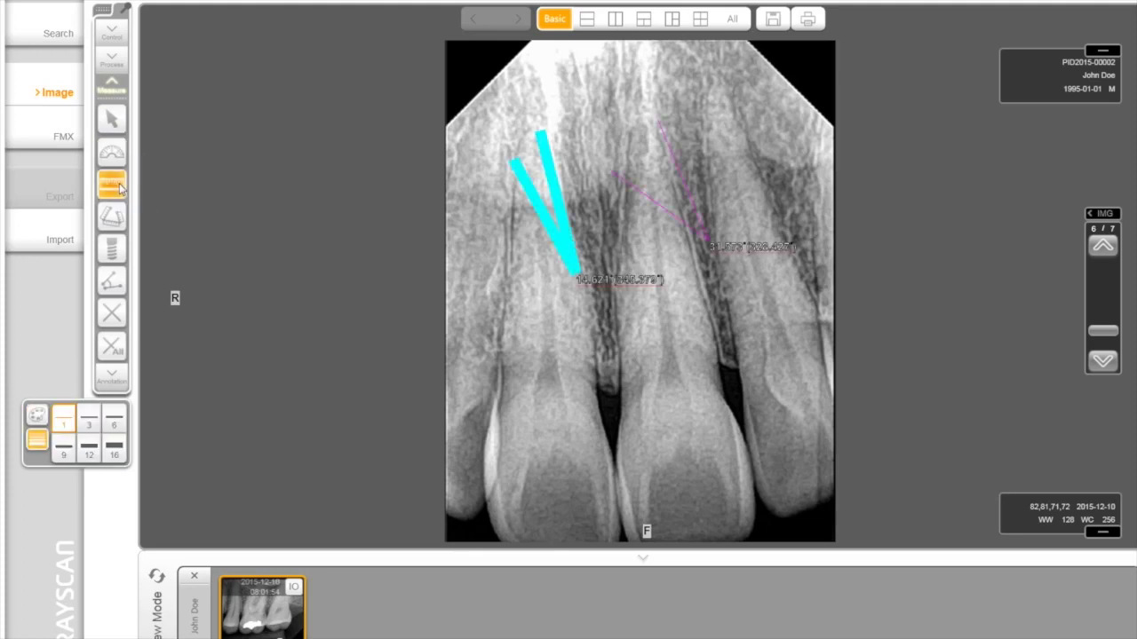
{"action": "left_click_drag", "start_coordinate": [544, 242], "coordinate": [561, 450]}
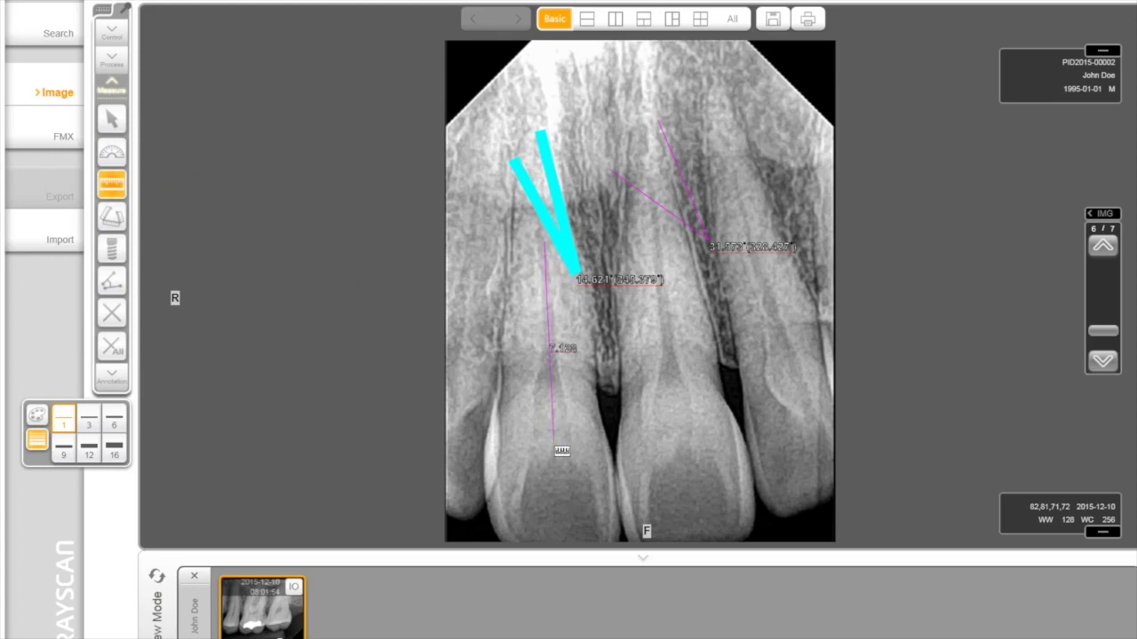
{"action": "left_click", "coordinate": [115, 220]}
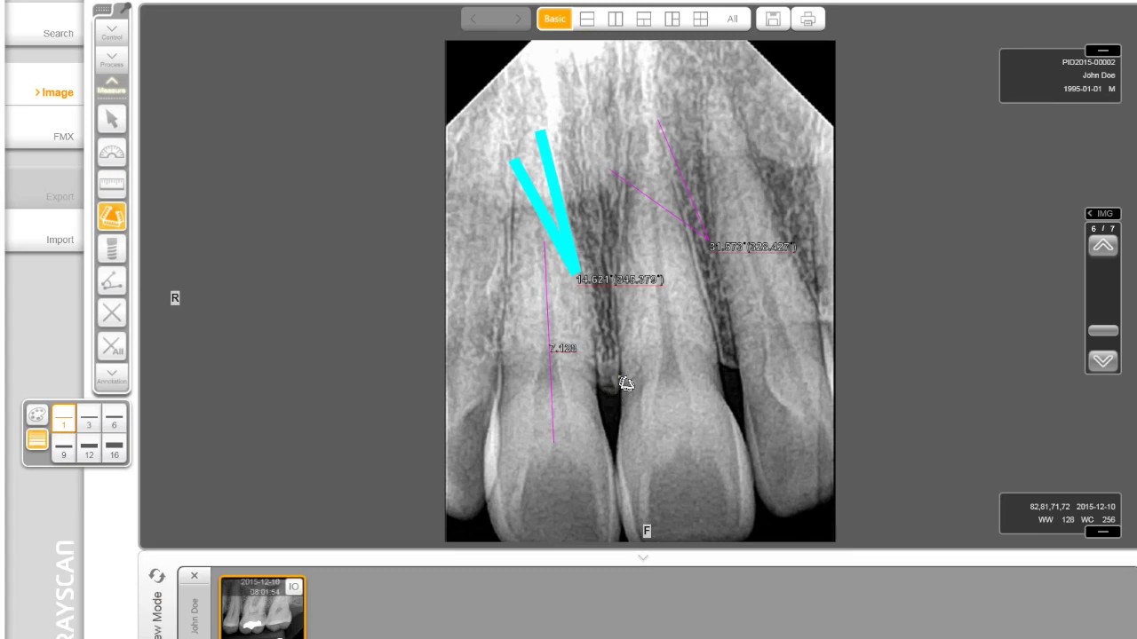
{"action": "left_click_drag", "start_coordinate": [622, 380], "coordinate": [624, 477]}
{"action": "left_click", "coordinate": [624, 477]}
{"action": "left_click", "coordinate": [112, 373]}
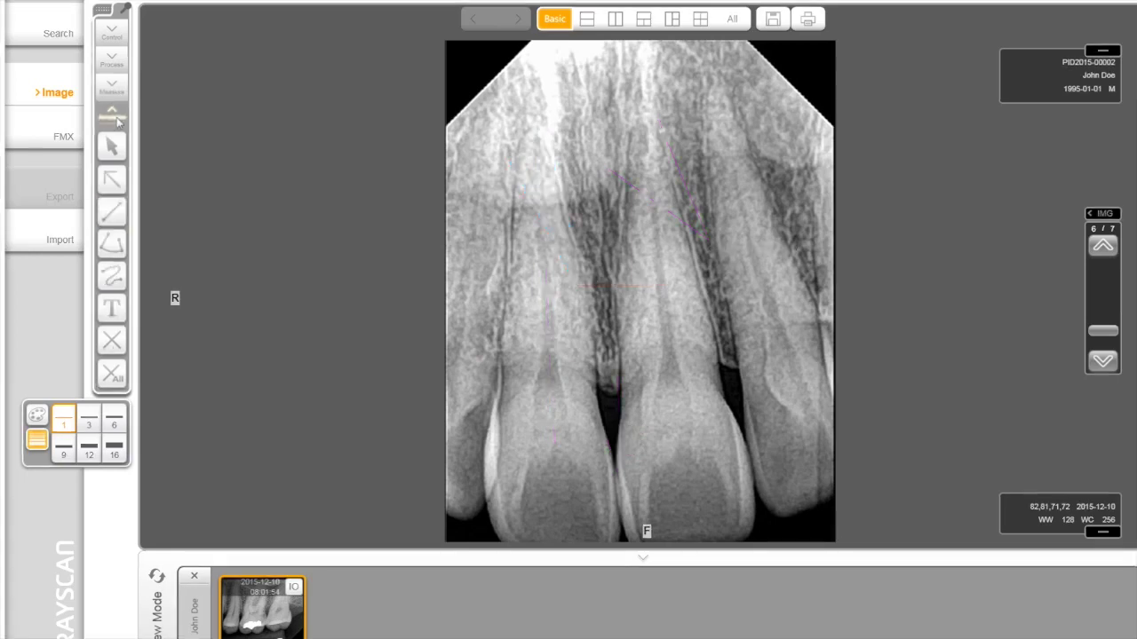
Draw an arrow at the incisor root and a straight line across the upper roots.
{"action": "left_click", "coordinate": [113, 183]}
{"action": "left_click_drag", "start_coordinate": [580, 226], "coordinate": [676, 259]}
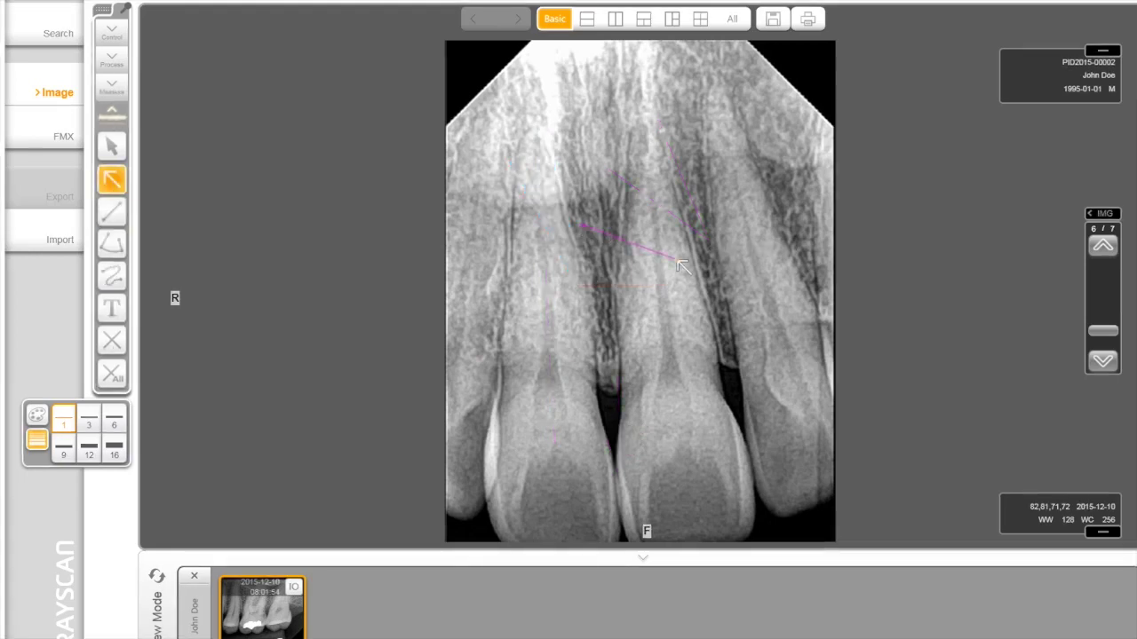
{"action": "left_click", "coordinate": [113, 212]}
{"action": "left_click_drag", "start_coordinate": [516, 140], "coordinate": [684, 91]}
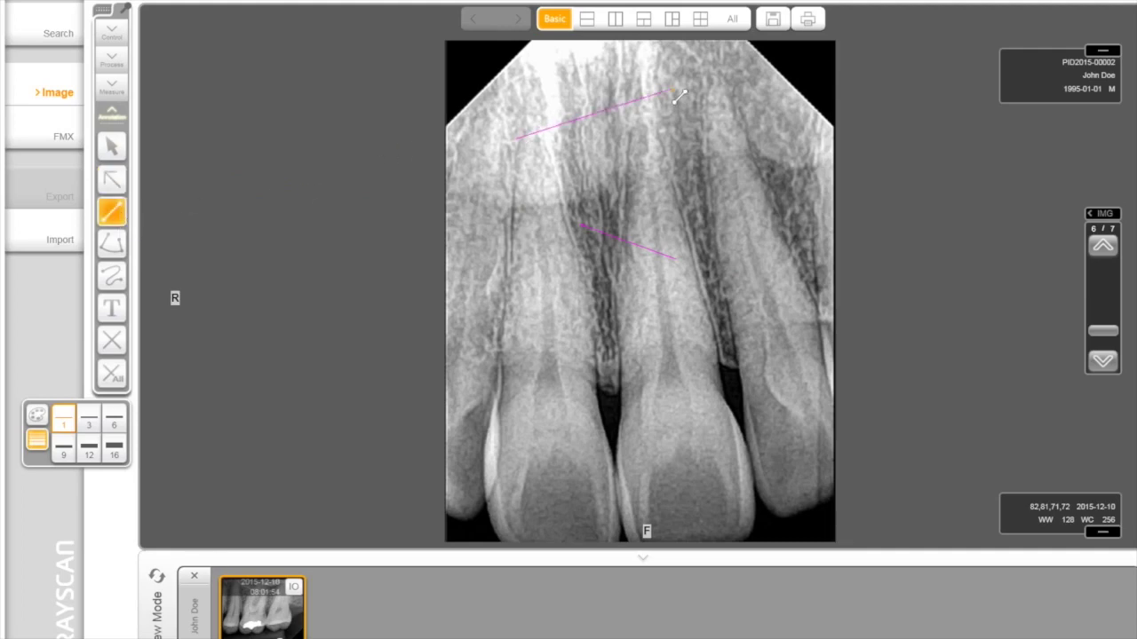
Add an angle annotation with its apex at the tooth root.
{"action": "left_click", "coordinate": [112, 244]}
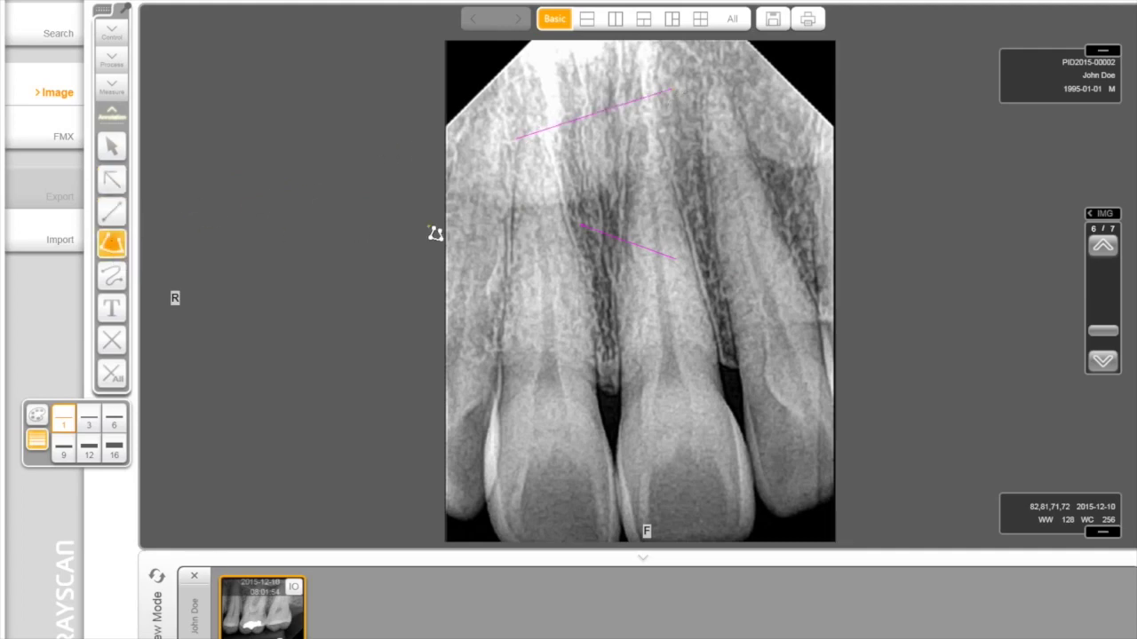
{"action": "left_click", "coordinate": [113, 213]}
{"action": "left_click", "coordinate": [112, 244]}
{"action": "left_click_drag", "start_coordinate": [629, 240], "coordinate": [647, 125]}
{"action": "left_click", "coordinate": [691, 238]}
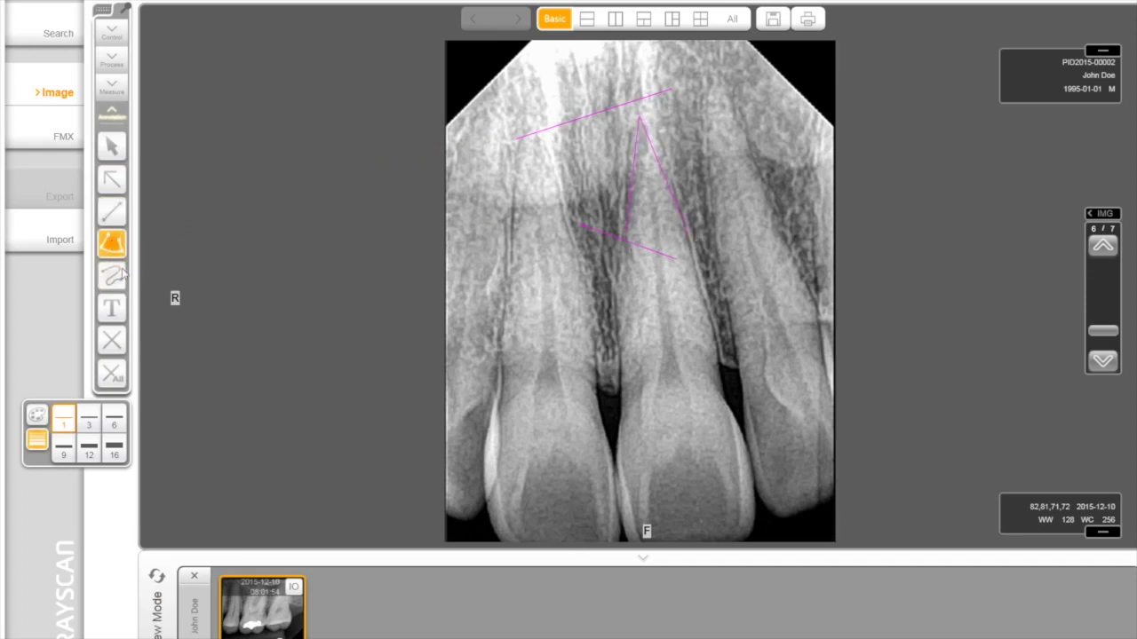
Draw a wavy freehand curve above the line and add the text note 'test' beside the angle.
{"action": "left_click", "coordinate": [112, 276]}
{"action": "mouse_move", "coordinate": [546, 117]}
{"action": "left_mouse_down"}
{"action": "mouse_move", "coordinate": [613, 86]}
{"action": "mouse_move", "coordinate": [632, 92]}
{"action": "left_mouse_up"}
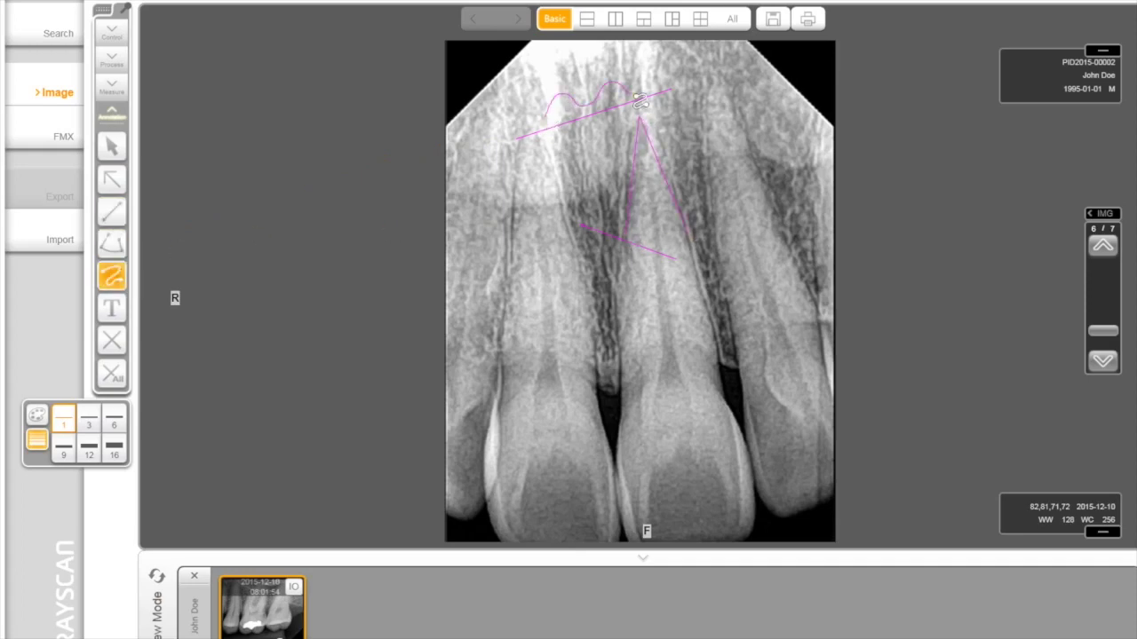
{"action": "left_click", "coordinate": [114, 308]}
{"action": "left_click", "coordinate": [691, 262]}
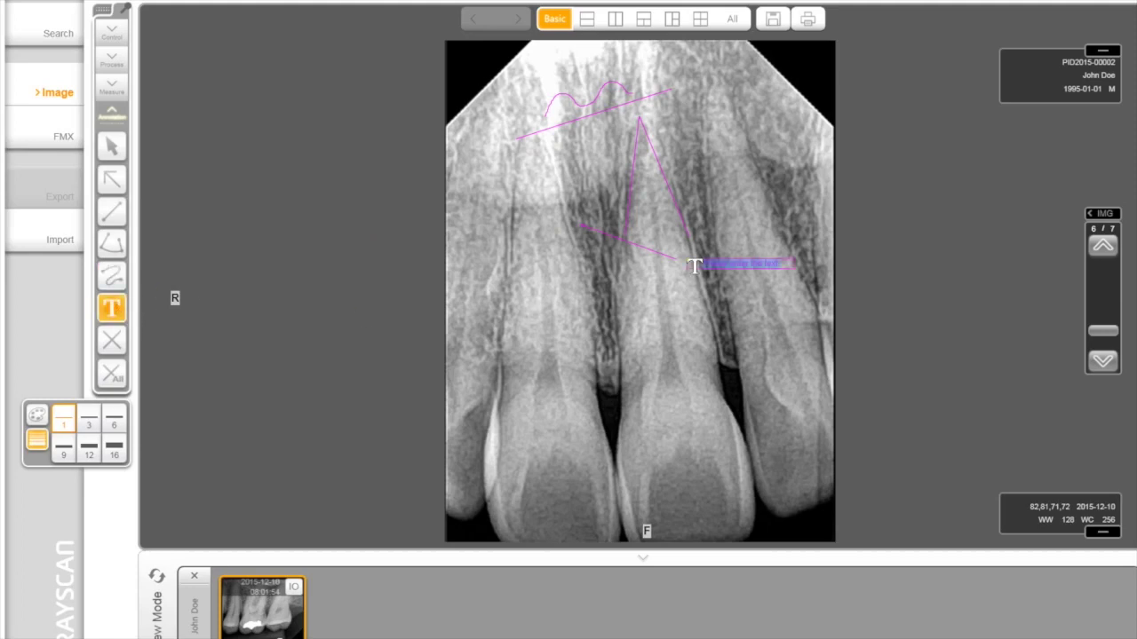
{"action": "type", "text": "test"}
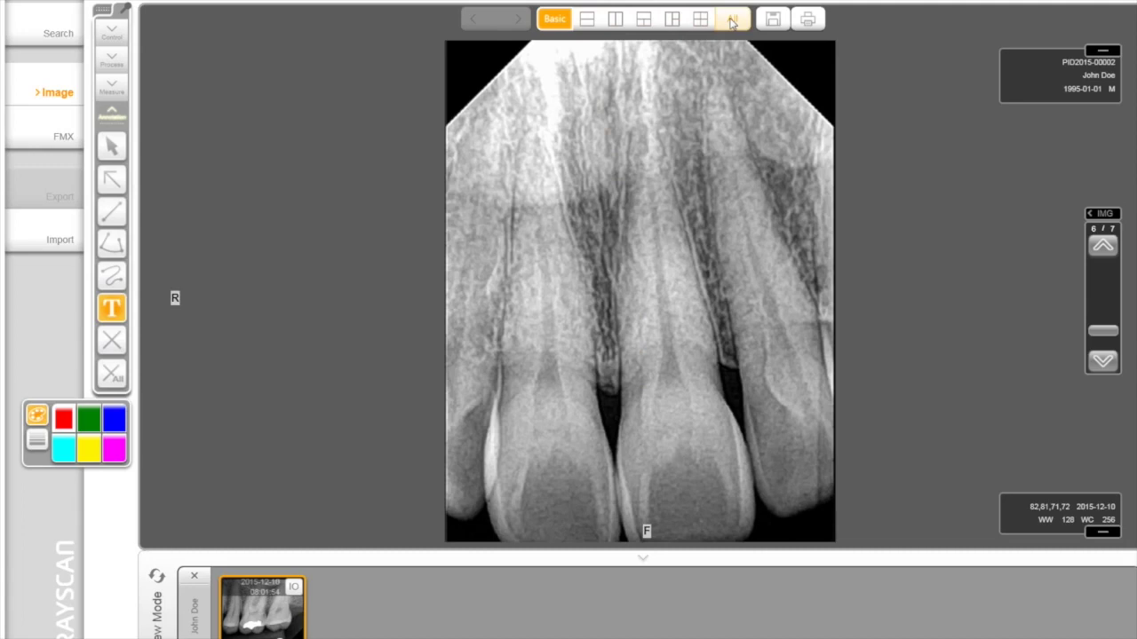
Split the view into two stacked panes and load the image series into the lower pane.
{"action": "left_click", "coordinate": [587, 20]}
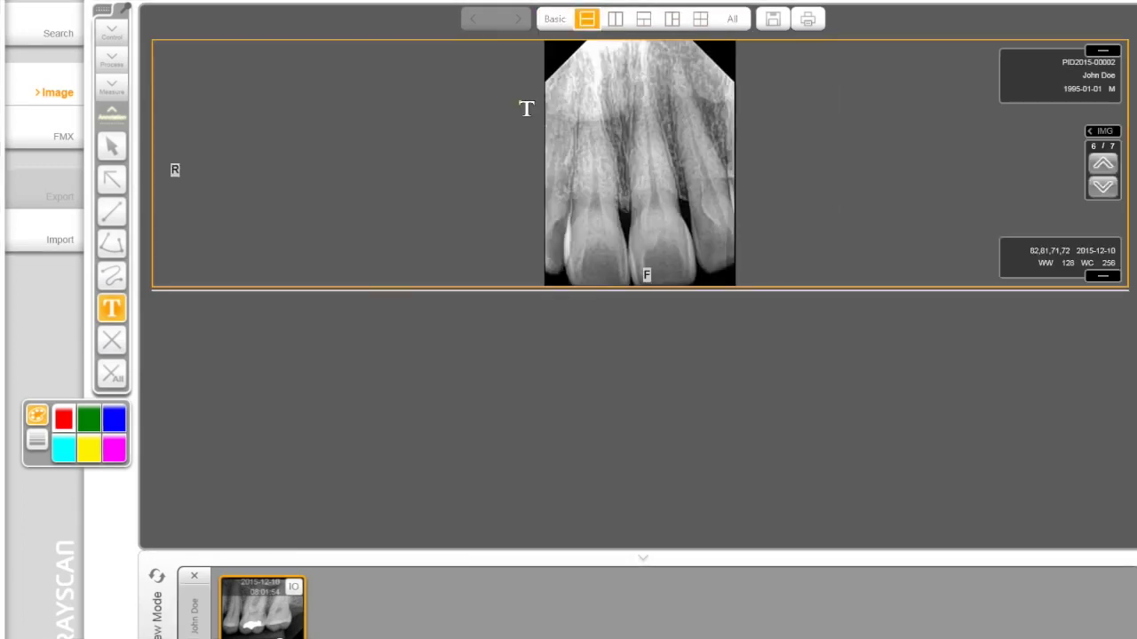
{"action": "left_click_drag", "start_coordinate": [263, 609], "coordinate": [536, 459]}
{"action": "left_click_drag", "start_coordinate": [623, 435], "coordinate": [629, 435]}
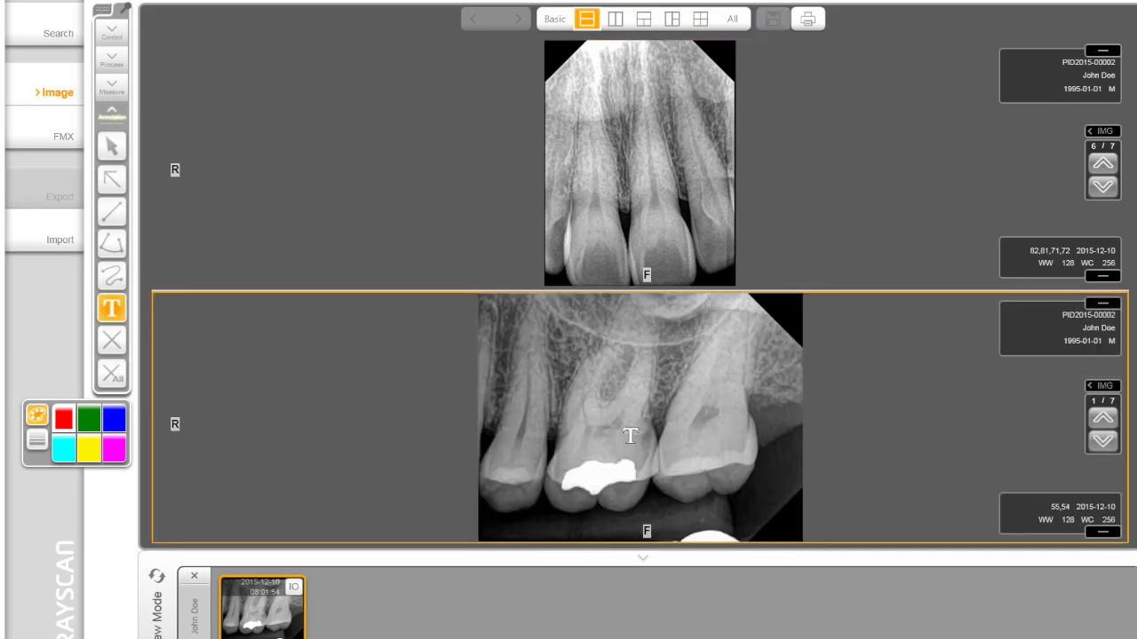
Show image 4/7 with the fillings in the lower pane, then arrange the two images side by side.
{"action": "left_click", "coordinate": [1102, 442]}
{"action": "left_click", "coordinate": [1103, 441]}
{"action": "left_click", "coordinate": [1112, 450]}
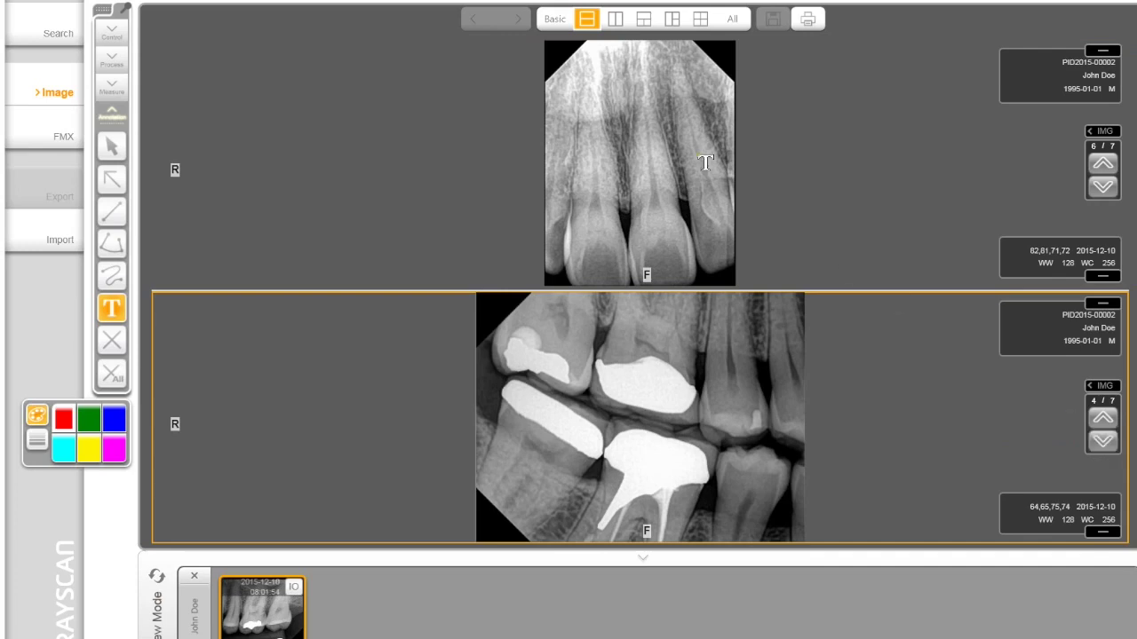
{"action": "left_click", "coordinate": [614, 20]}
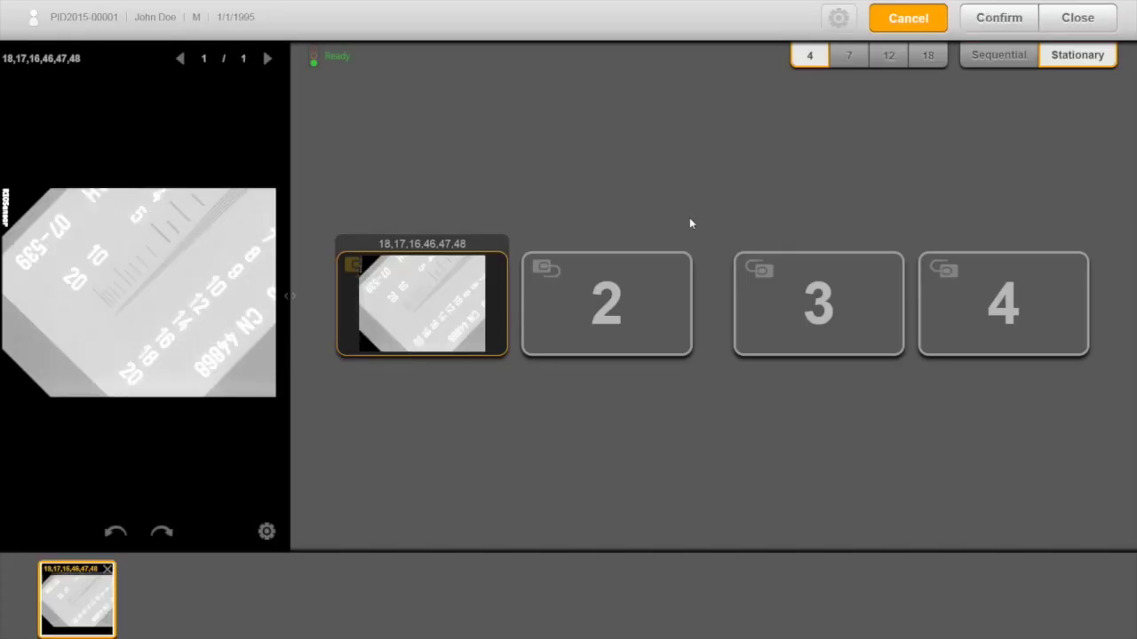
Open Filter Setting for the image acquired into slot 1.
{"action": "left_click", "coordinate": [267, 531]}
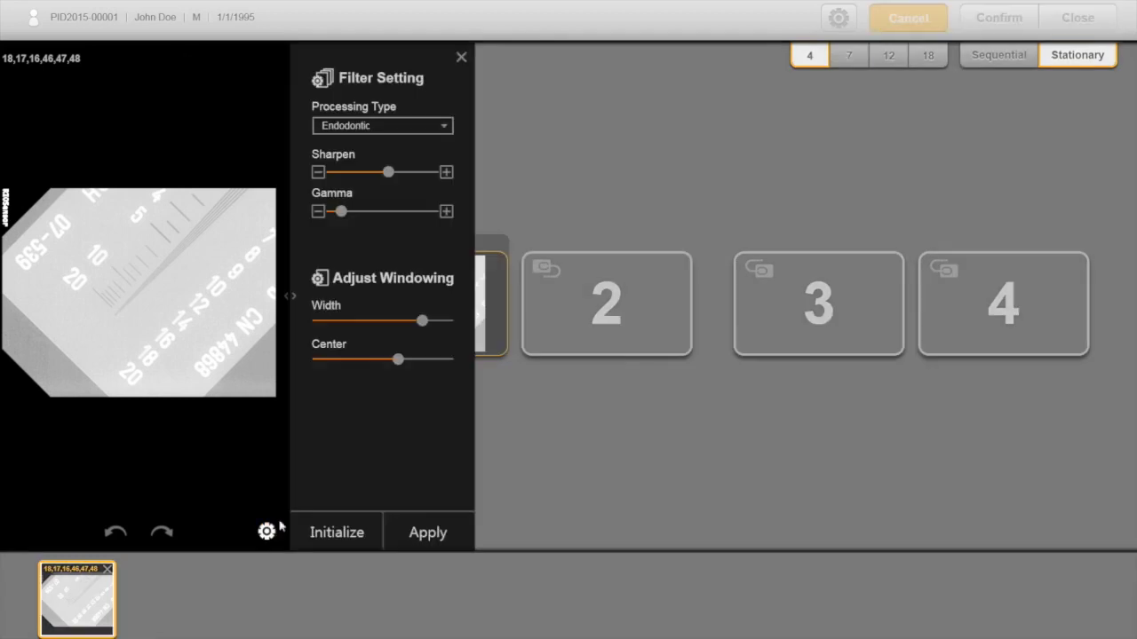
Keep Endodontic processing, raise Sharpen one step, and leave Gamma at its original level.
{"action": "left_click", "coordinate": [444, 129]}
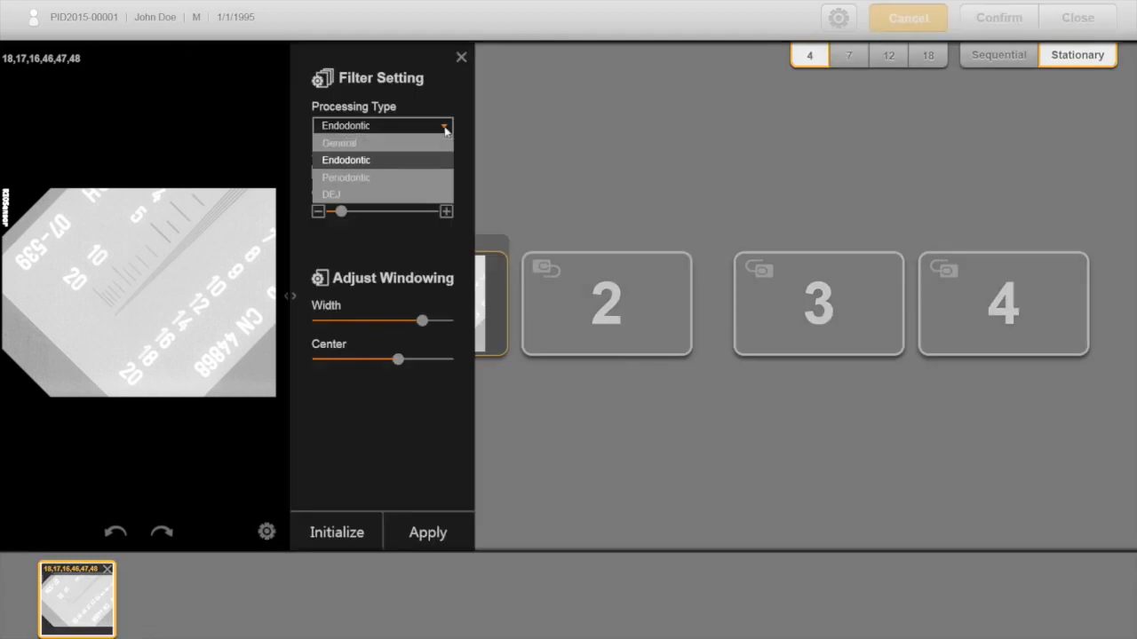
{"action": "left_click", "coordinate": [445, 130]}
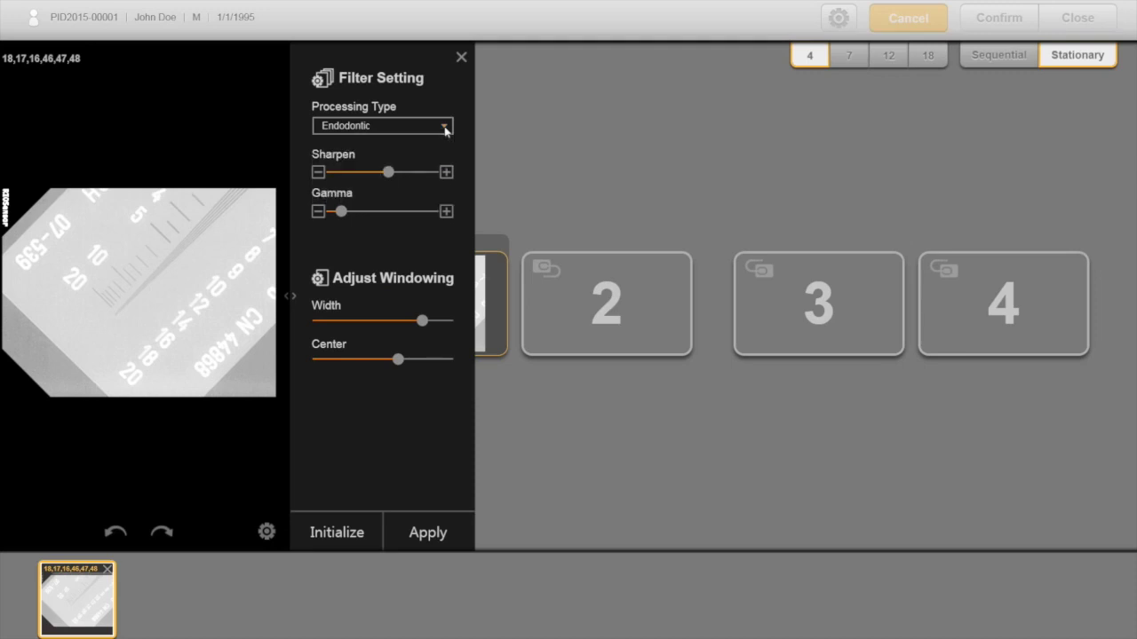
{"action": "left_click", "coordinate": [446, 173]}
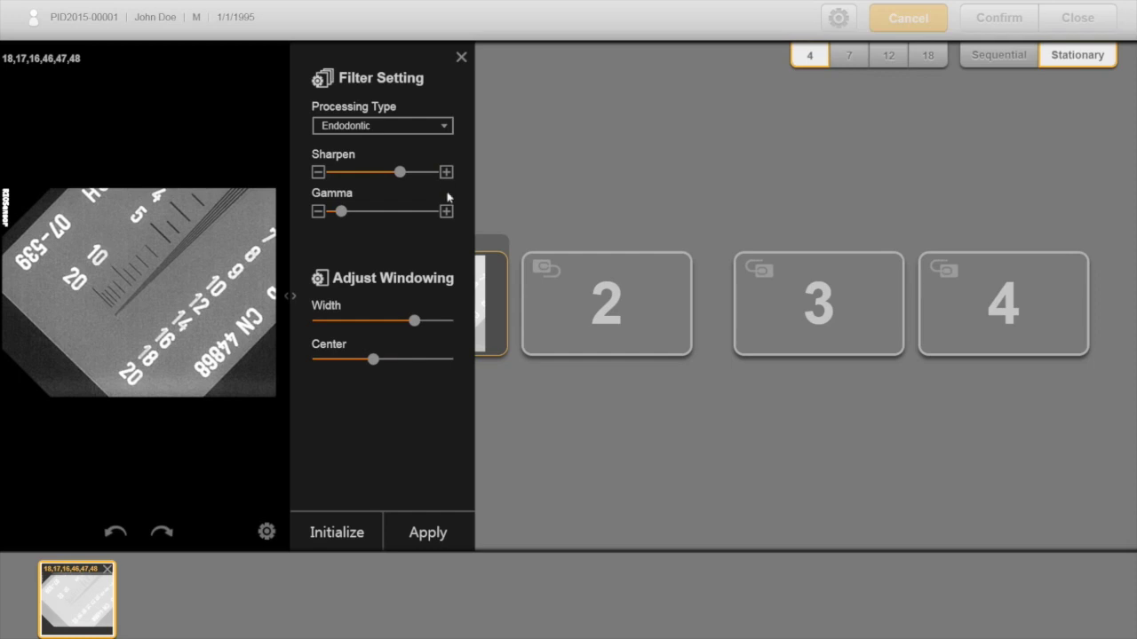
{"action": "left_click", "coordinate": [446, 212]}
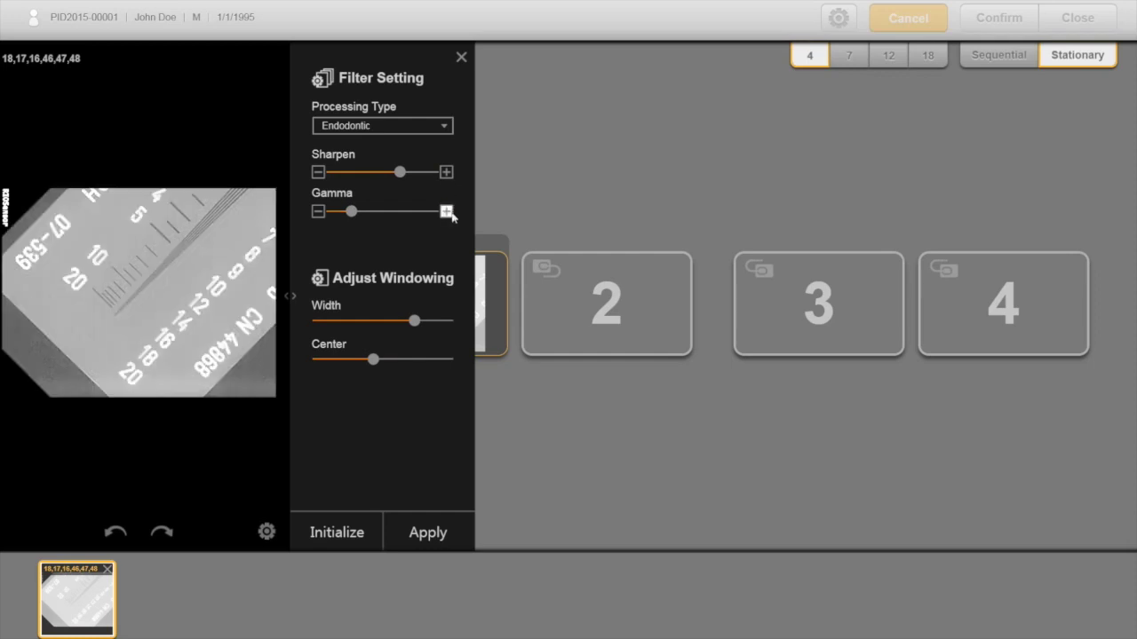
{"action": "left_click", "coordinate": [318, 211]}
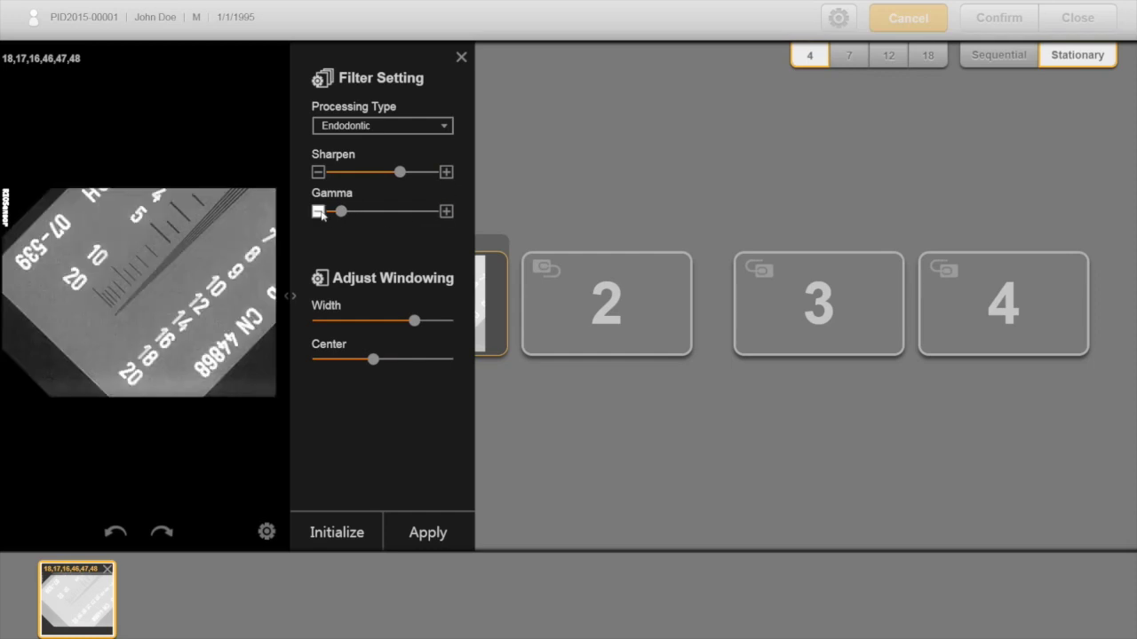
Narrow the display window for more contrast, then apply the Endodontic filter and accept the image.
{"action": "left_click_drag", "start_coordinate": [417, 322], "coordinate": [427, 325]}
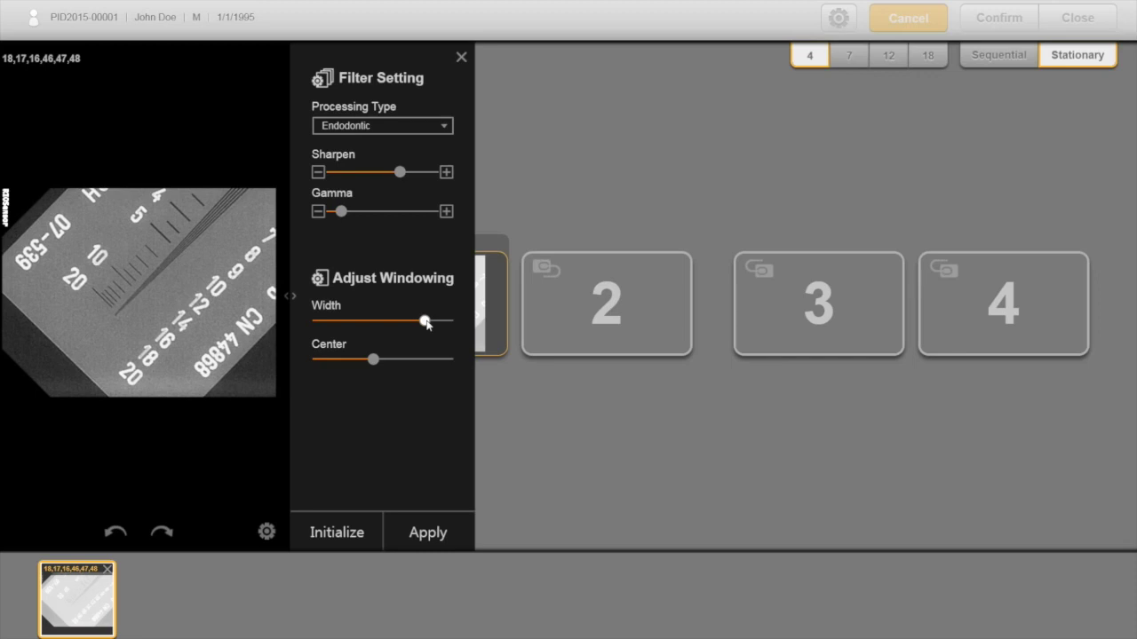
{"action": "left_click_drag", "start_coordinate": [426, 324], "coordinate": [384, 365]}
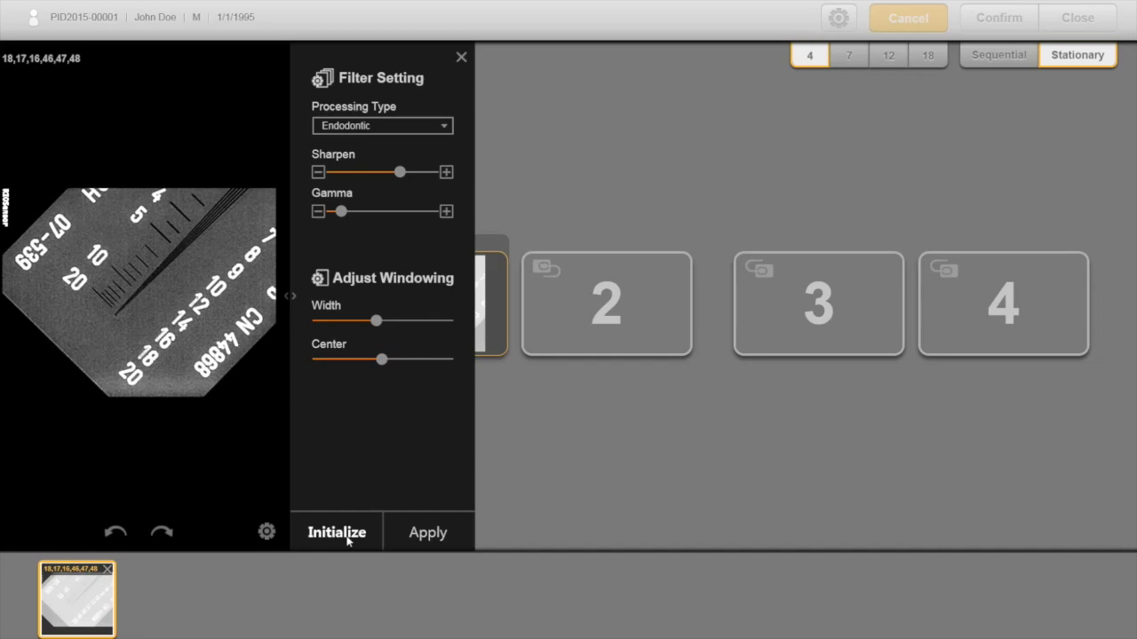
{"action": "left_click", "coordinate": [116, 533]}
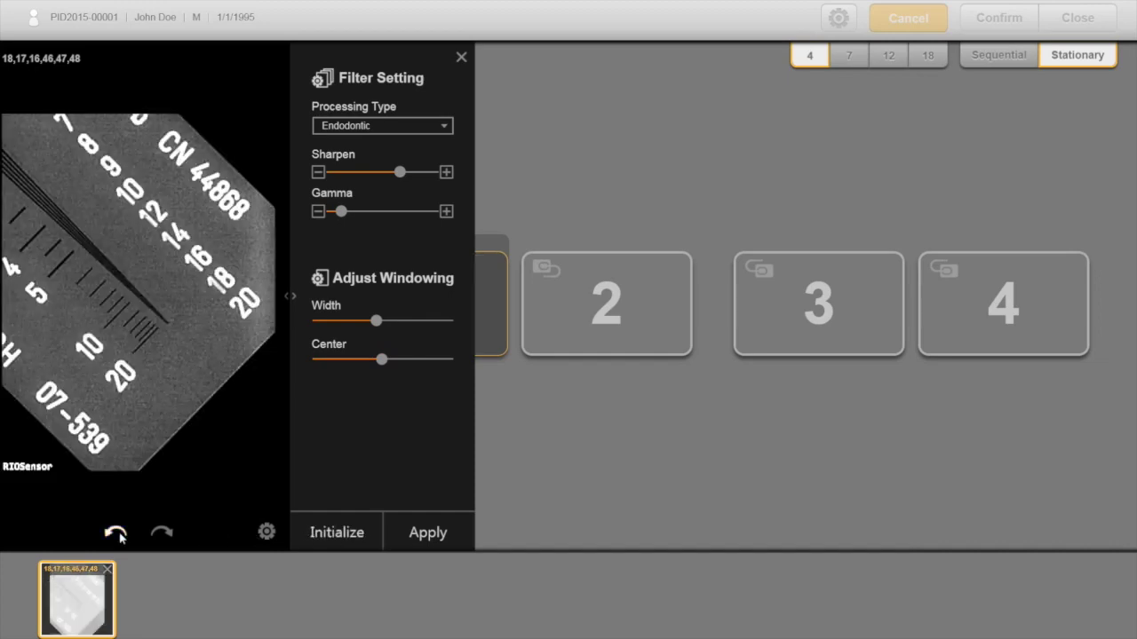
{"action": "left_click", "coordinate": [164, 534]}
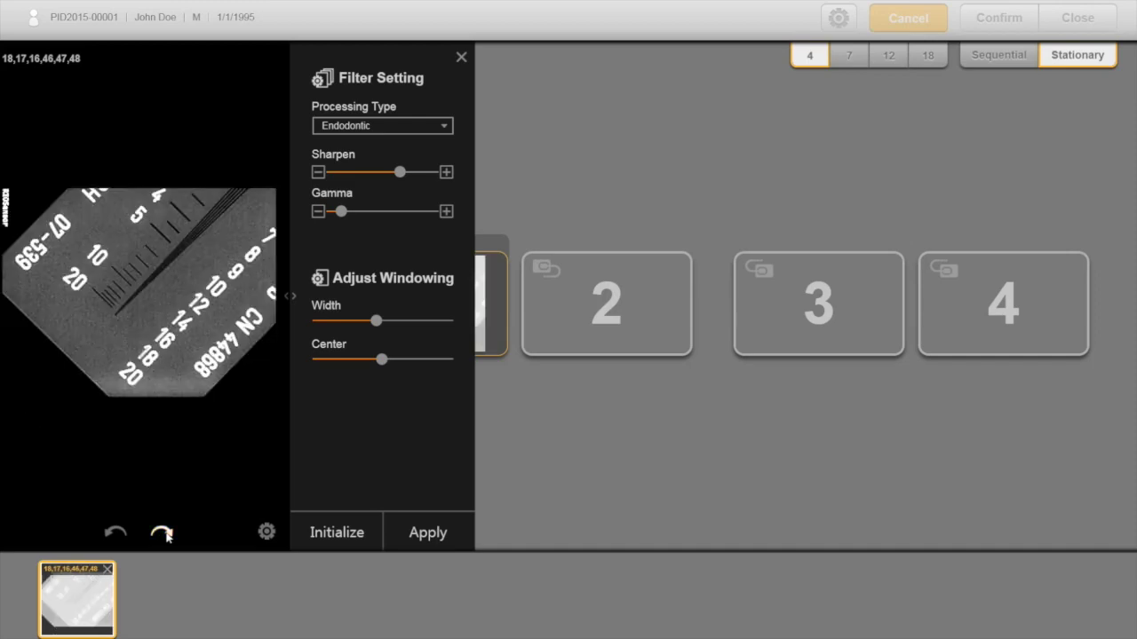
{"action": "left_click", "coordinate": [421, 536]}
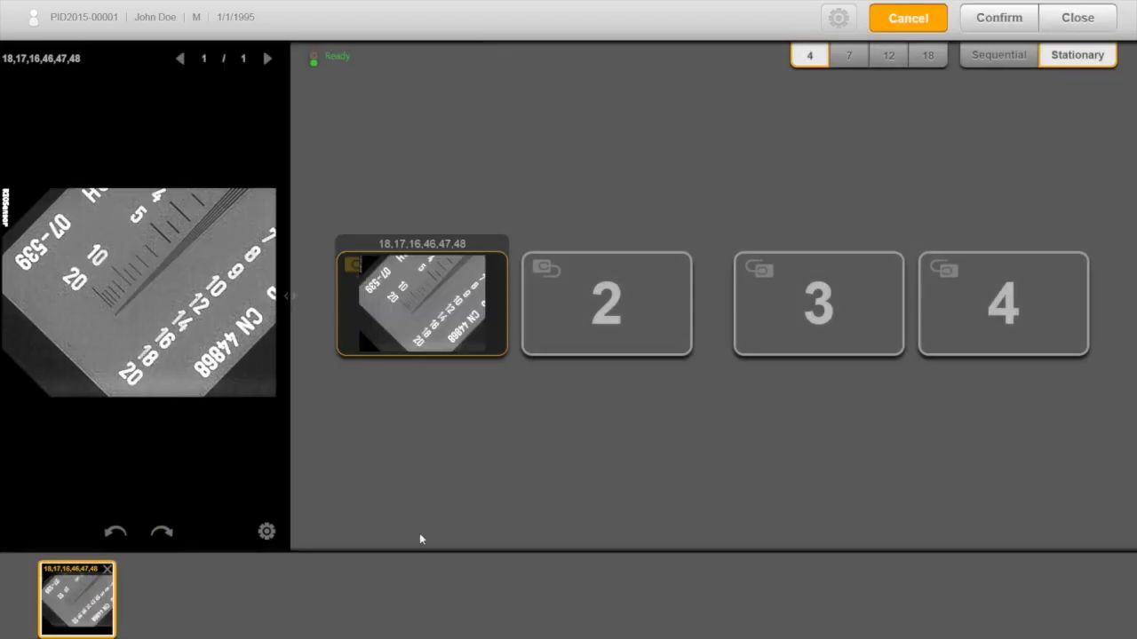
{"action": "left_click", "coordinate": [999, 18]}
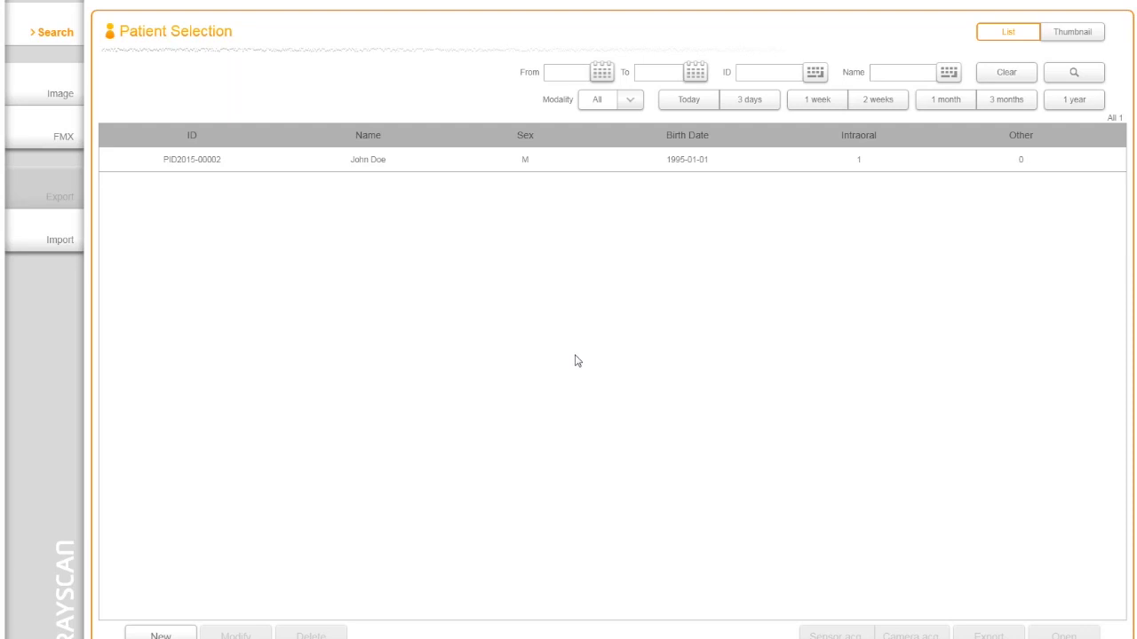
Import the patient series from Desktop > RIOSensor Training > Test Patient, searching subfolders.
{"action": "left_click", "coordinate": [47, 241]}
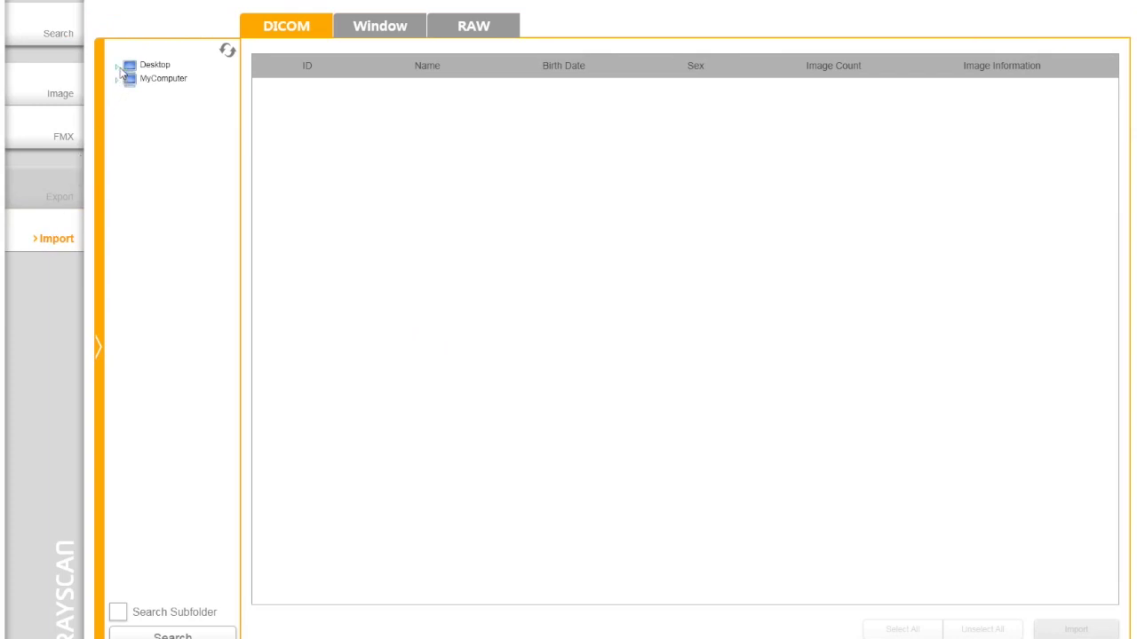
{"action": "left_click", "coordinate": [117, 68]}
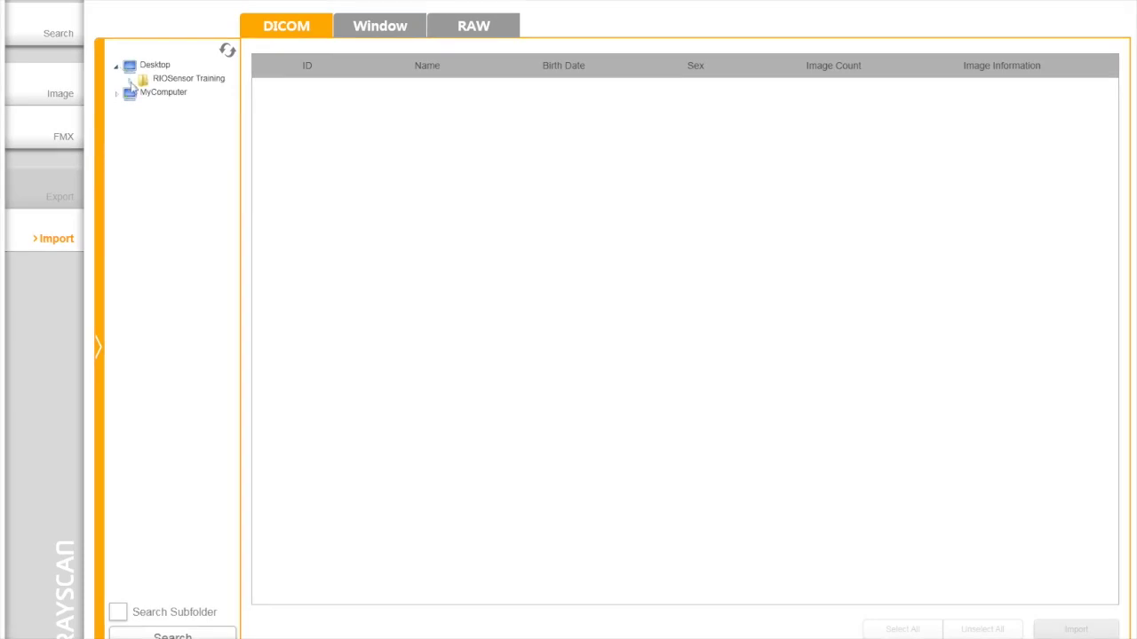
{"action": "left_click", "coordinate": [131, 81]}
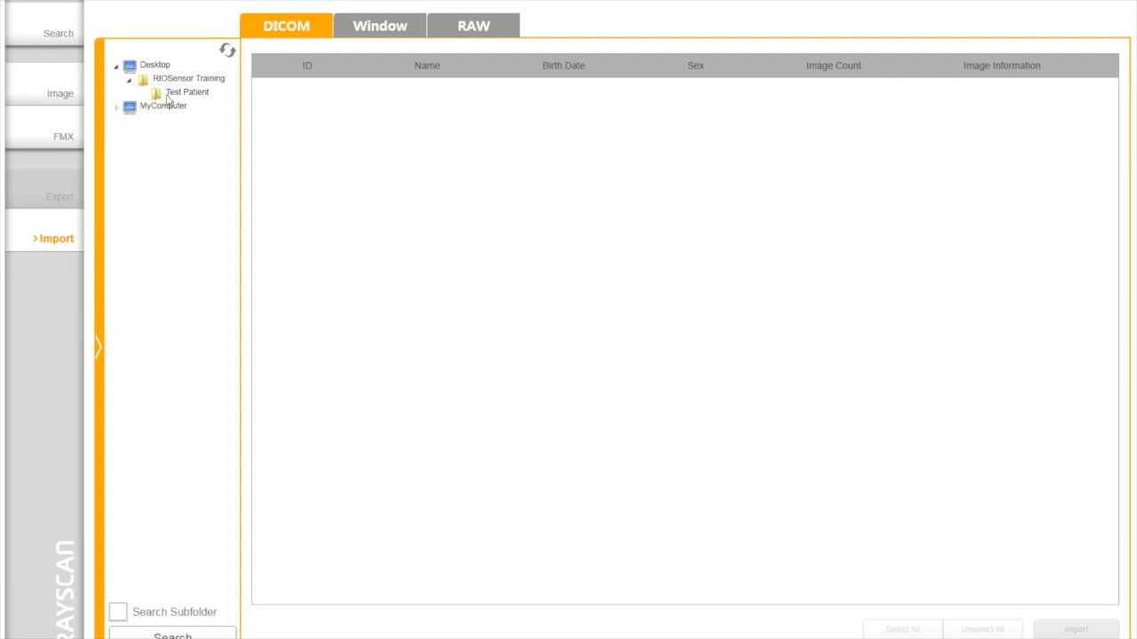
{"action": "left_click", "coordinate": [174, 96]}
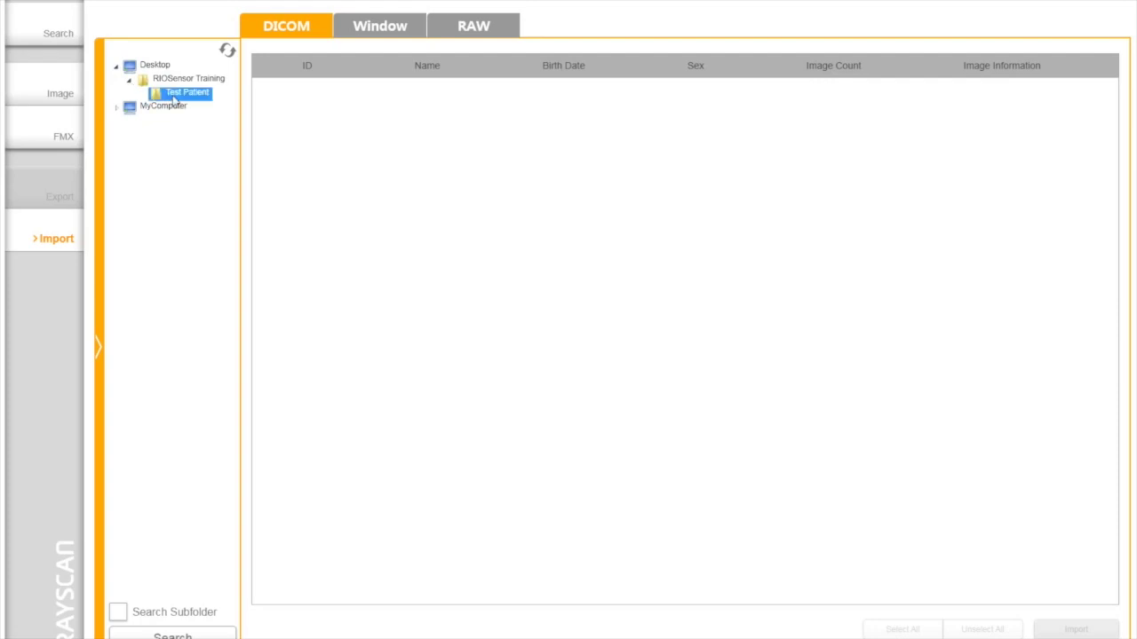
{"action": "left_click", "coordinate": [118, 613]}
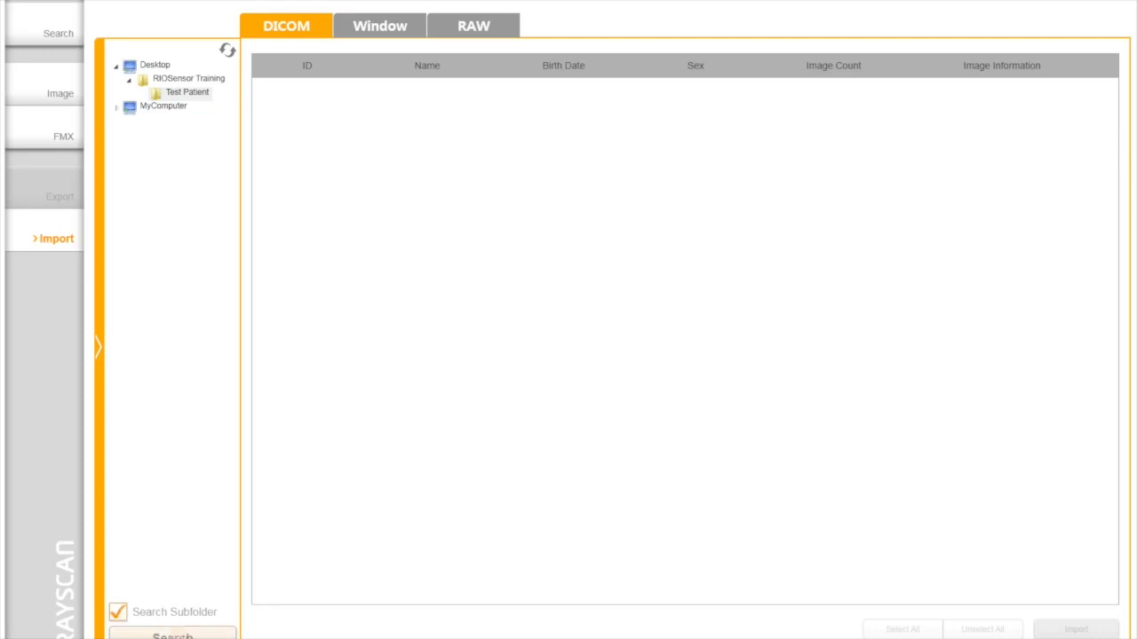
{"action": "left_click", "coordinate": [182, 635]}
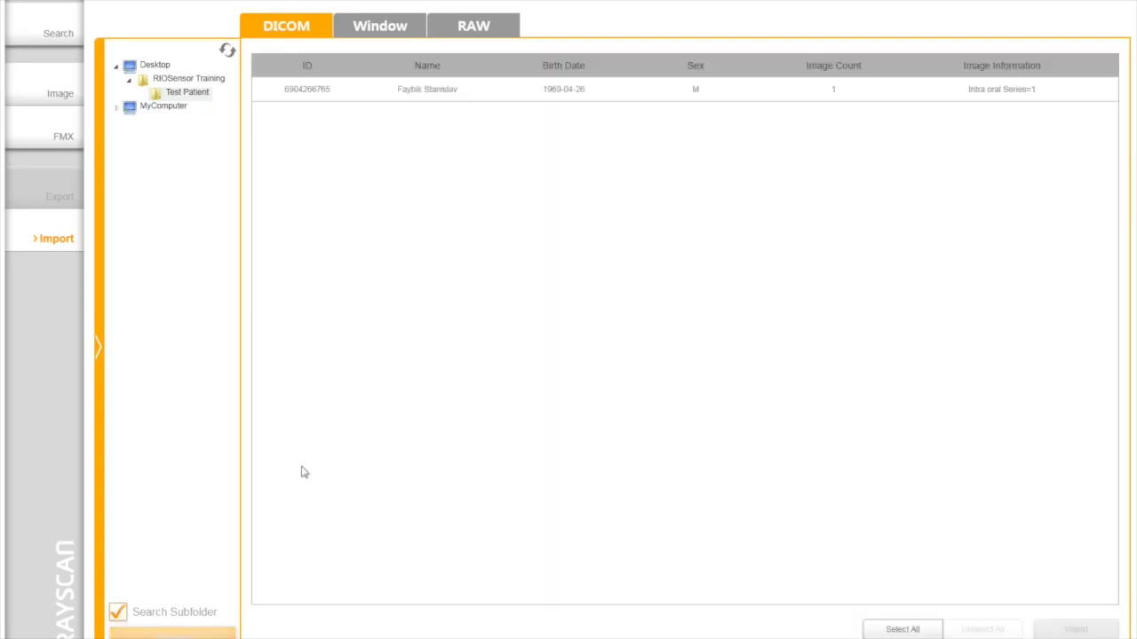
{"action": "left_click", "coordinate": [514, 96]}
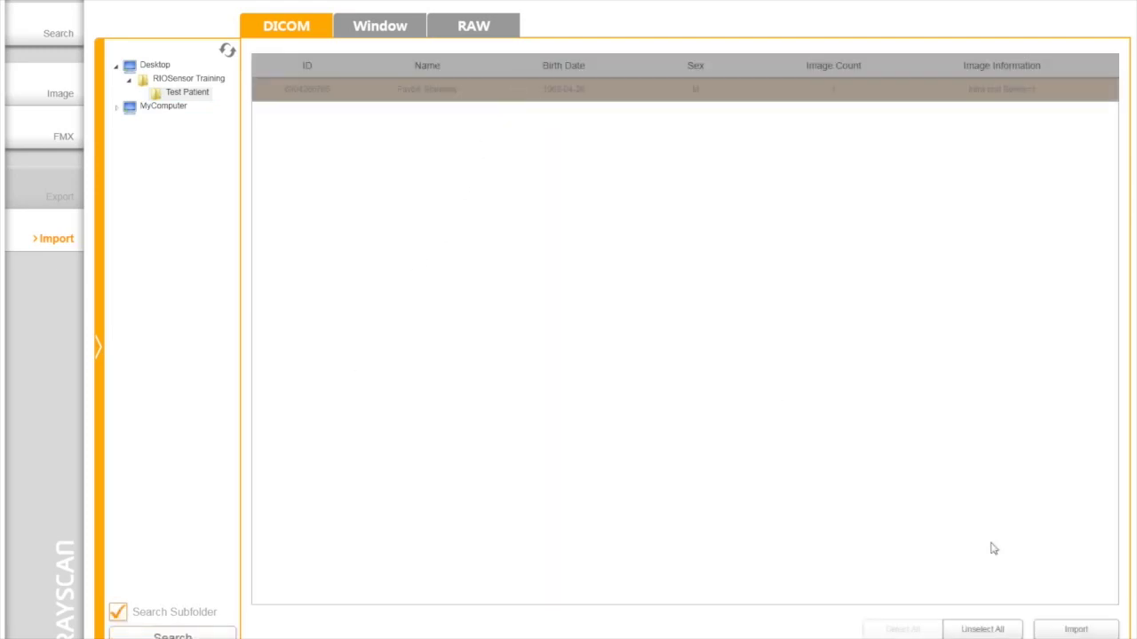
{"action": "left_click", "coordinate": [1089, 631]}
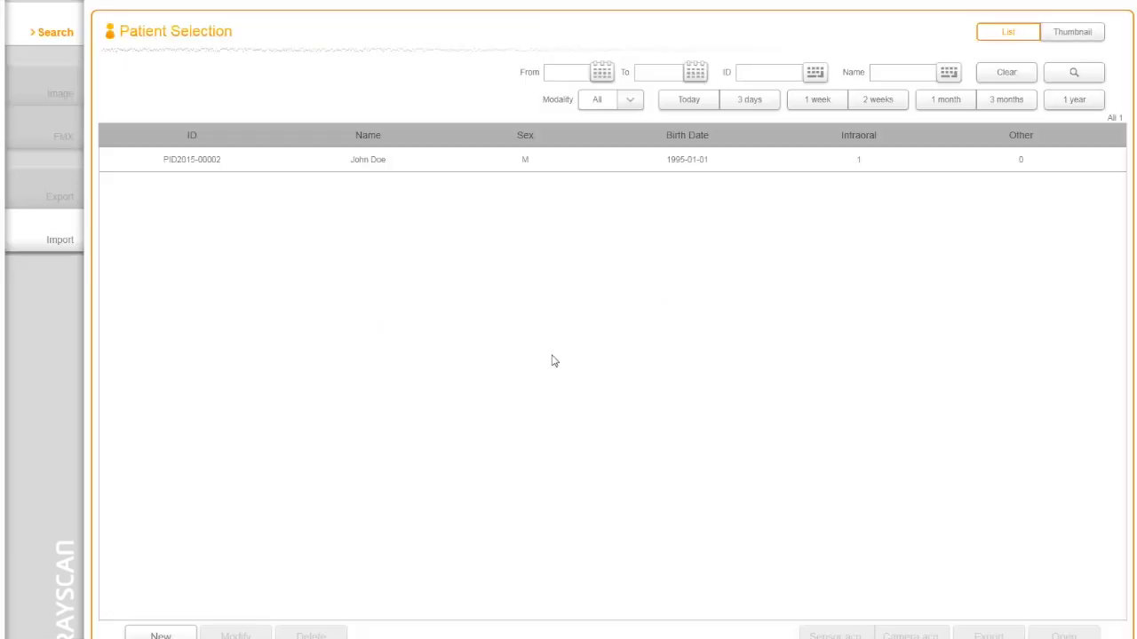
Open the patient's images and send the intraoral series to Export from its thumbnail.
{"action": "left_click", "coordinate": [539, 171]}
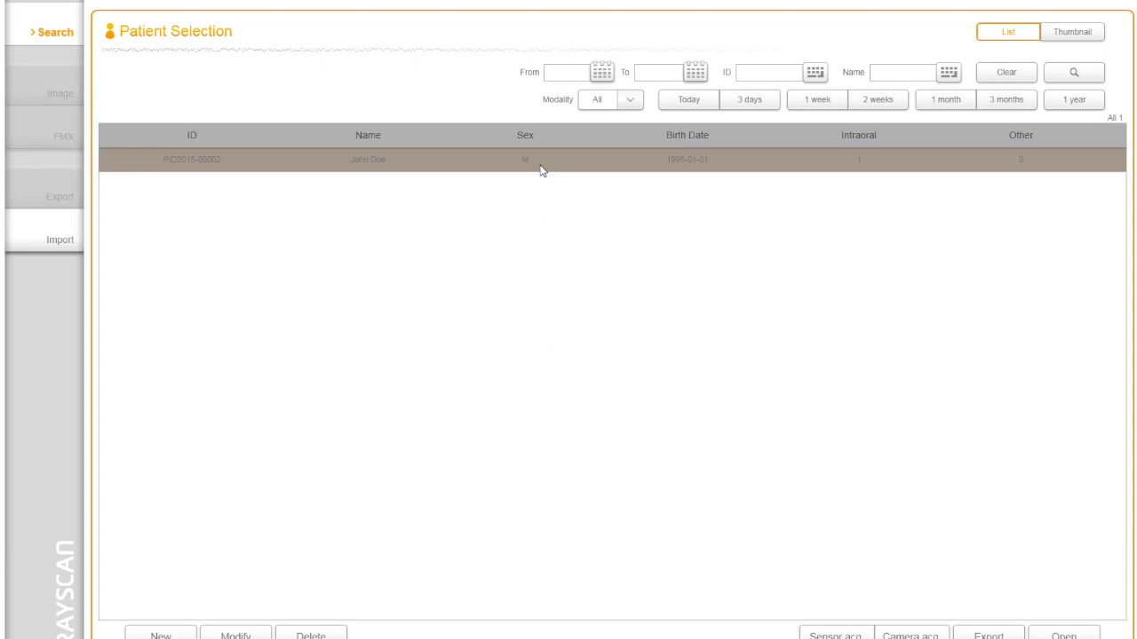
{"action": "double_click", "coordinate": [541, 171]}
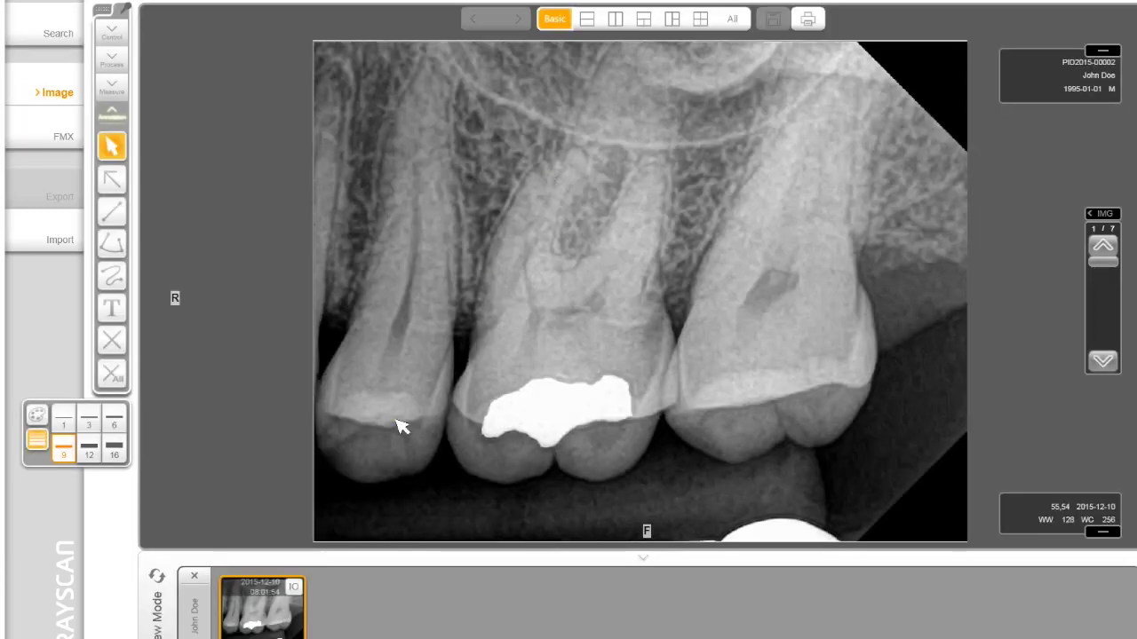
{"action": "left_click", "coordinate": [296, 588]}
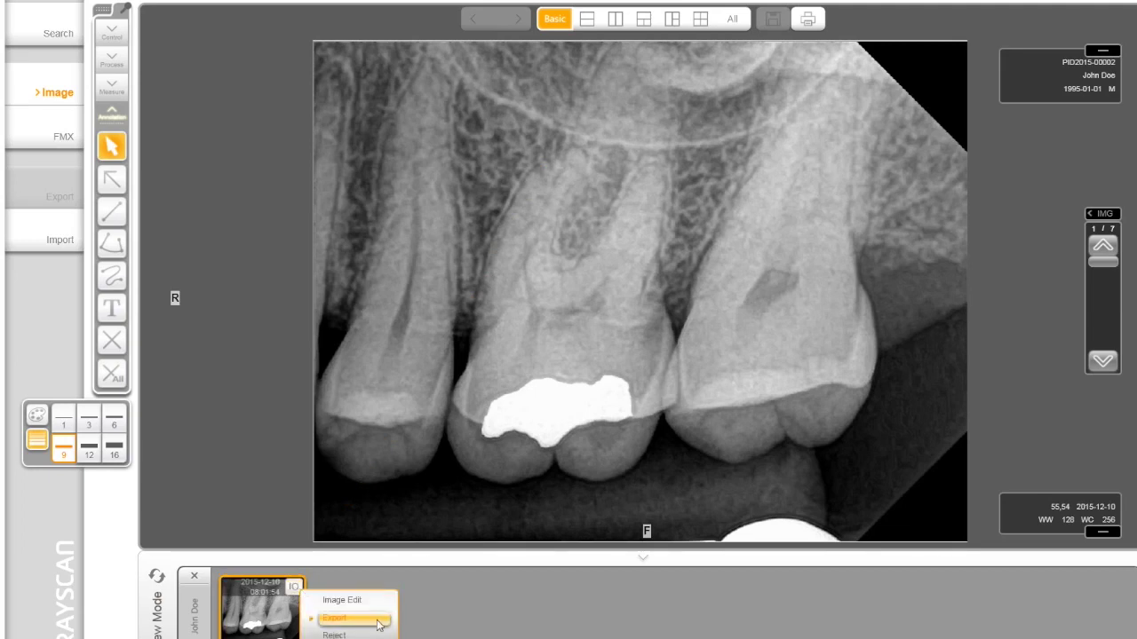
{"action": "left_click", "coordinate": [378, 625]}
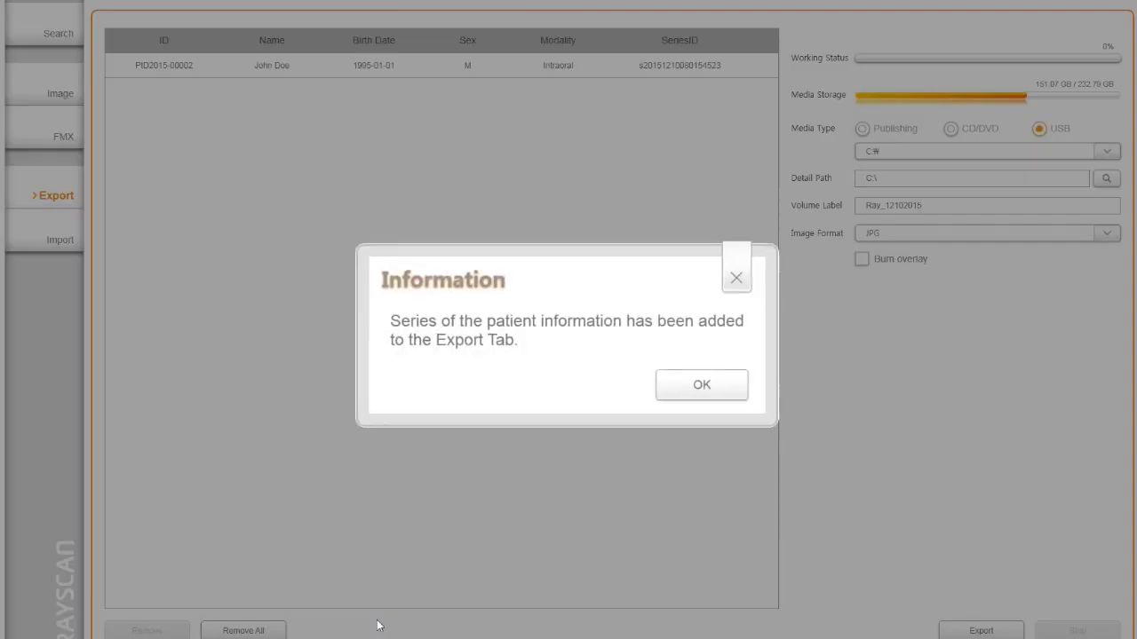
Set the series' export to Media Type USB, drive E: [USB DISK], and Image Format DICOM.
{"action": "left_click", "coordinate": [667, 386]}
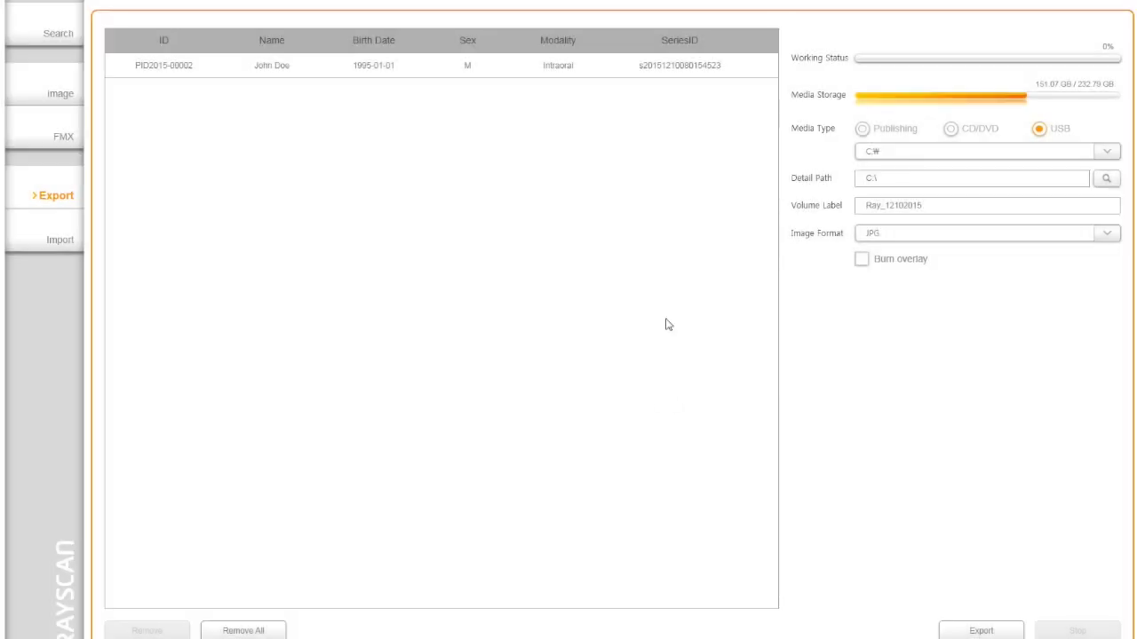
{"action": "left_click", "coordinate": [669, 70]}
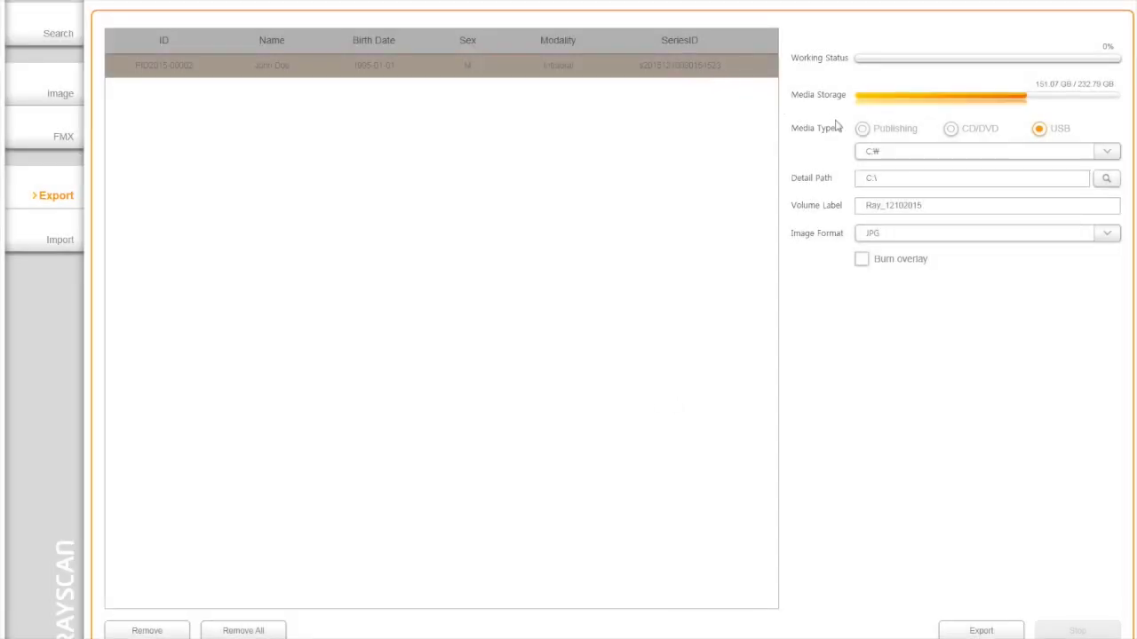
{"action": "left_click", "coordinate": [862, 130]}
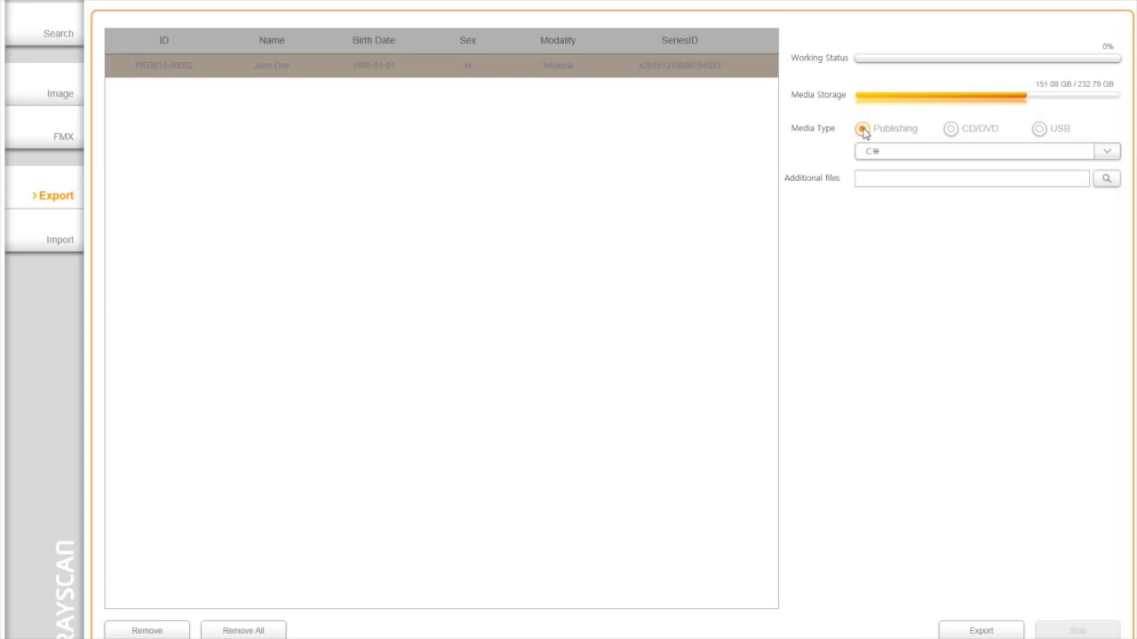
{"action": "left_click", "coordinate": [954, 133]}
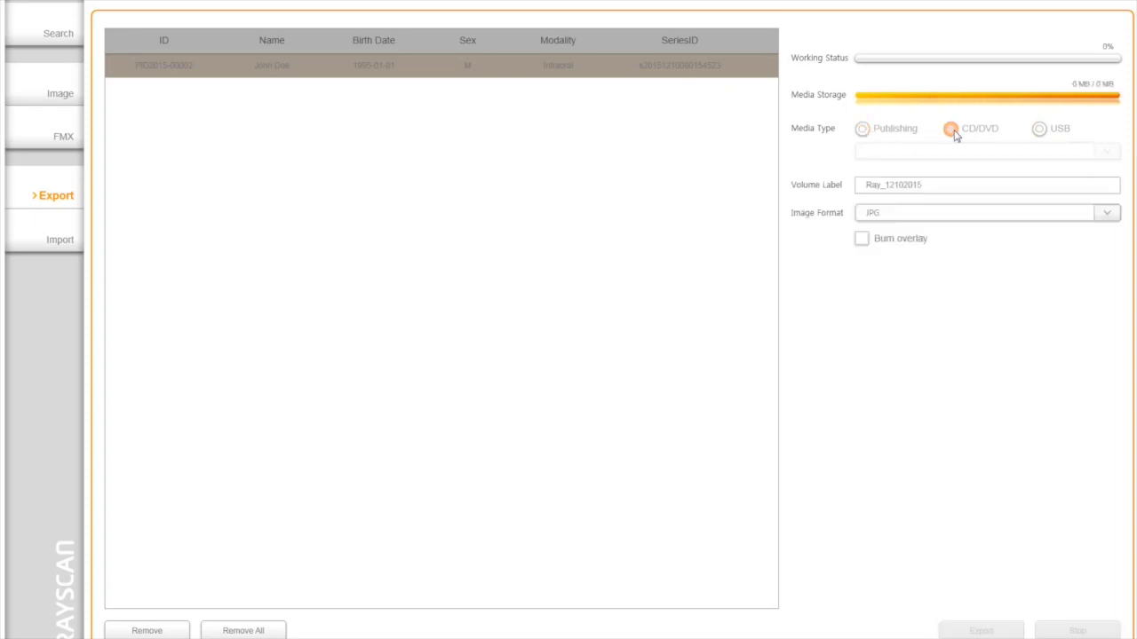
{"action": "left_click", "coordinate": [1039, 132]}
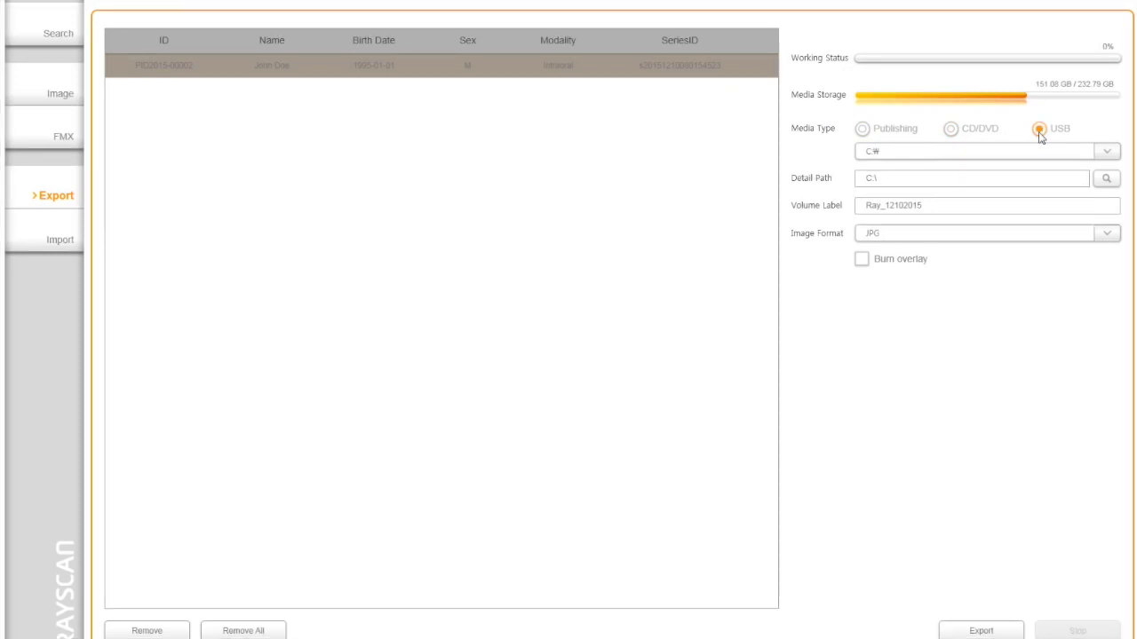
{"action": "left_click", "coordinate": [1107, 152]}
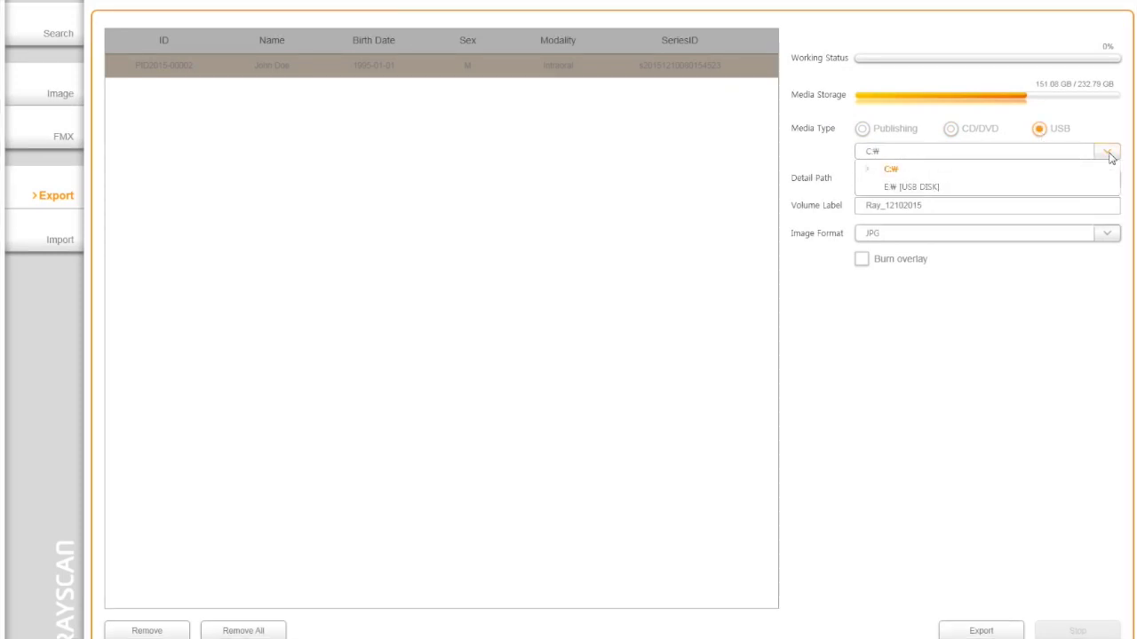
{"action": "left_click", "coordinate": [945, 188]}
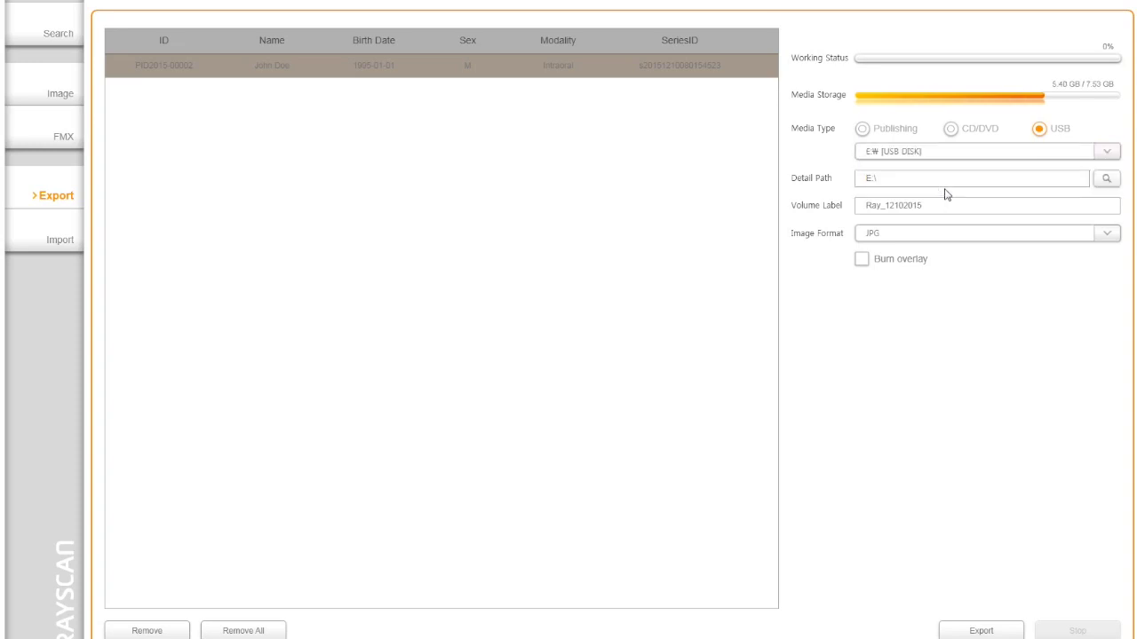
{"action": "left_click", "coordinate": [1107, 234]}
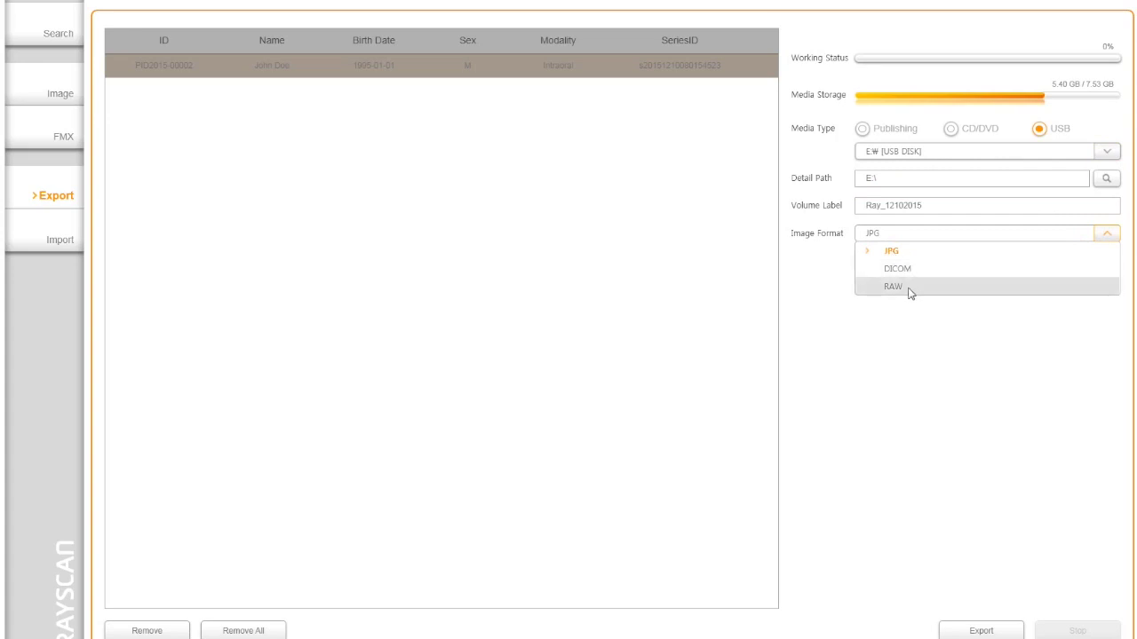
{"action": "left_click", "coordinate": [905, 269]}
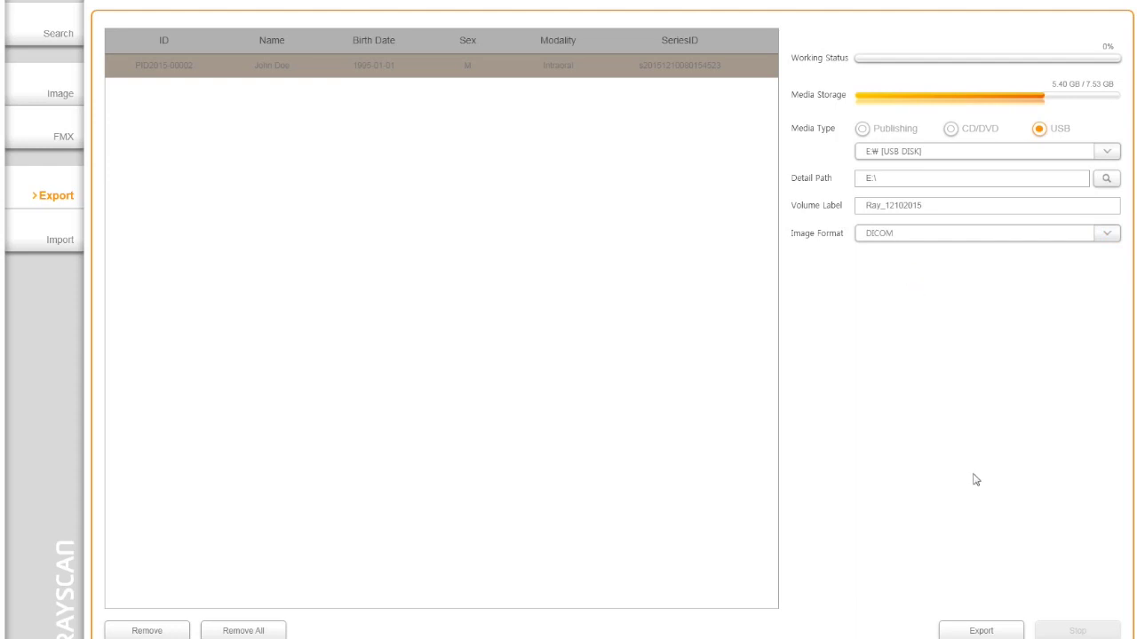